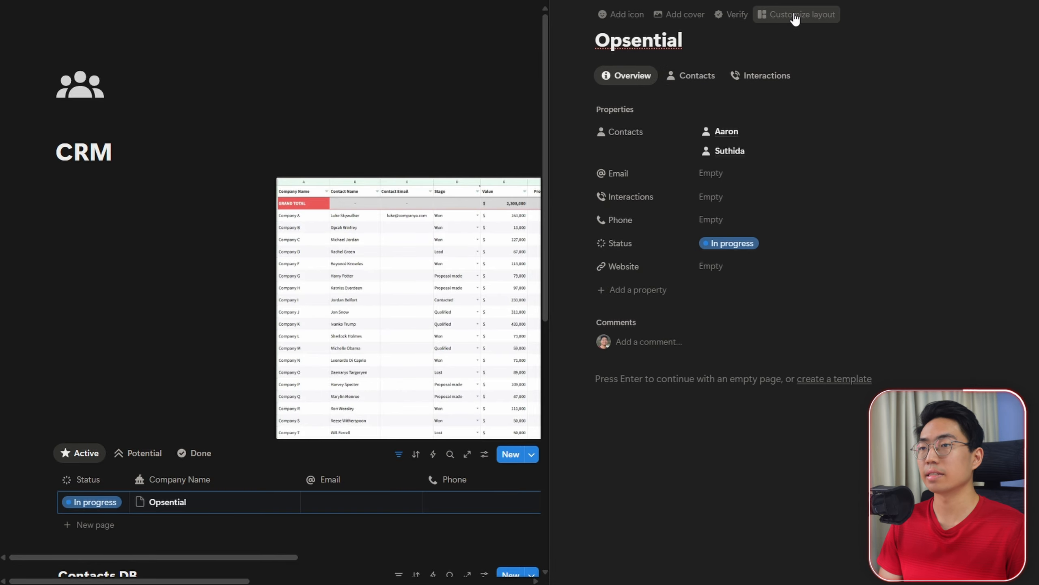
Step: Customize the company page layout by adding the Contacts relation as its own section below the property group
left_click(795, 16)
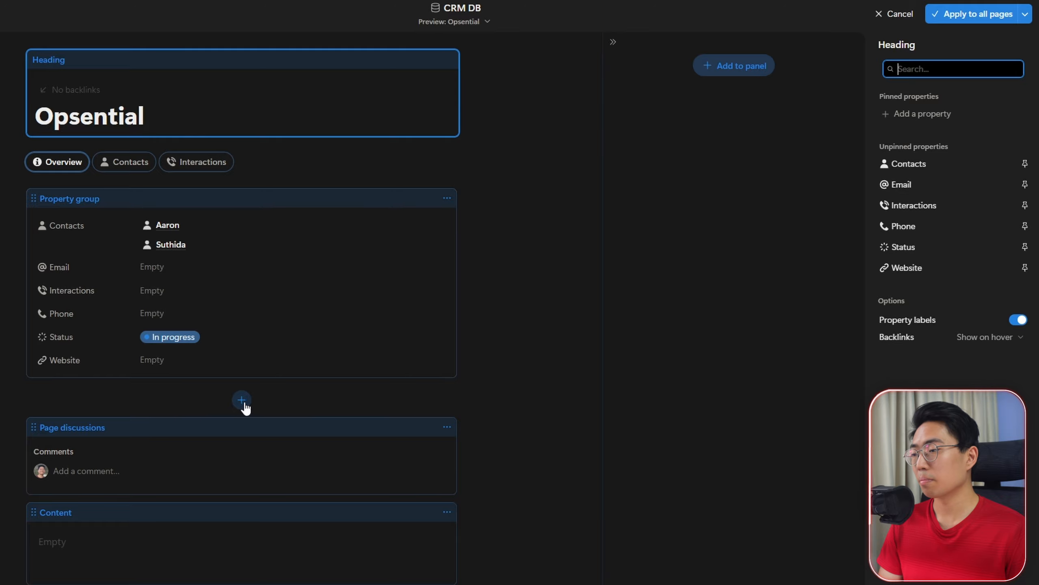
left_click(242, 400)
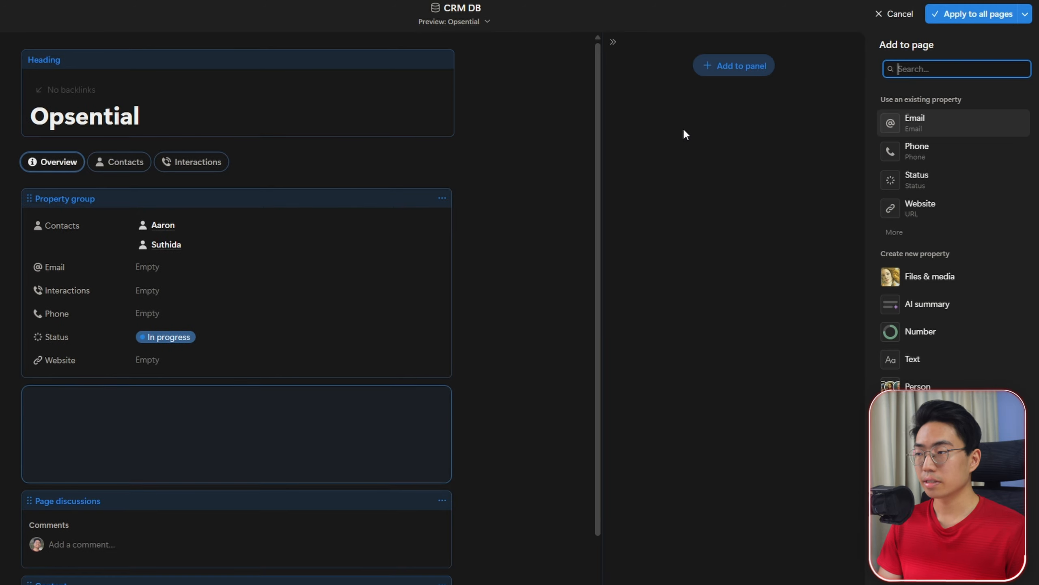
type("c")
key("Return")
Step: Add the Interactions relation as its own section below Contacts and apply the layout to all pages
left_click(245, 476)
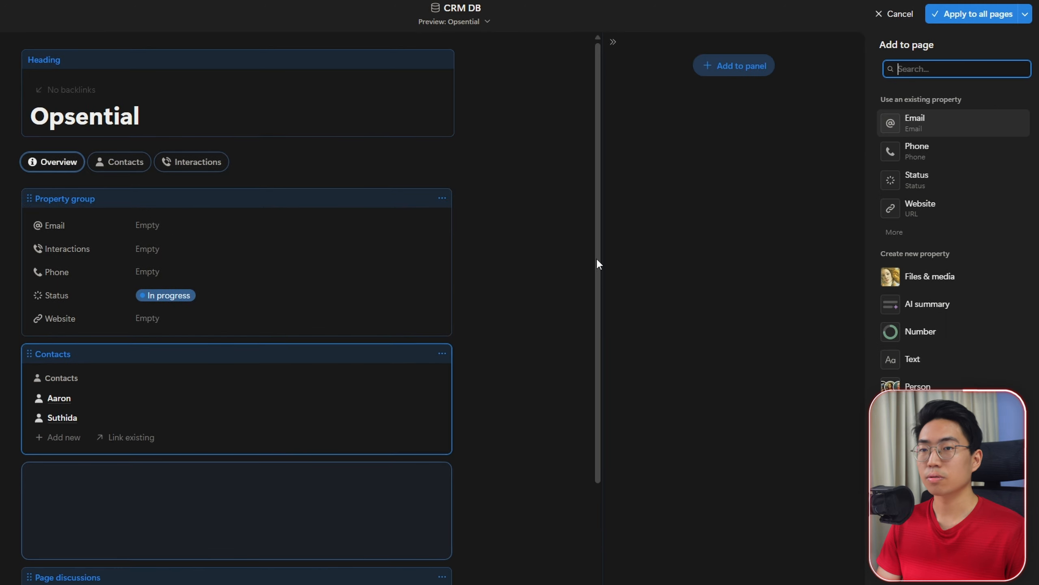
type("in")
key("Return")
scroll(392, 384, "down", 2)
scroll(392, 385, "up", 2)
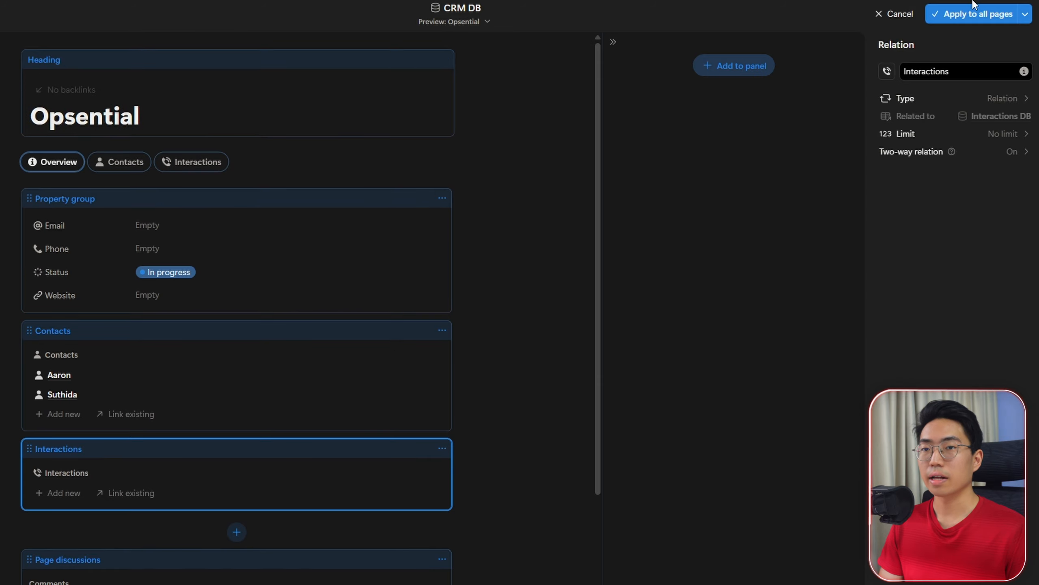
left_click(962, 18)
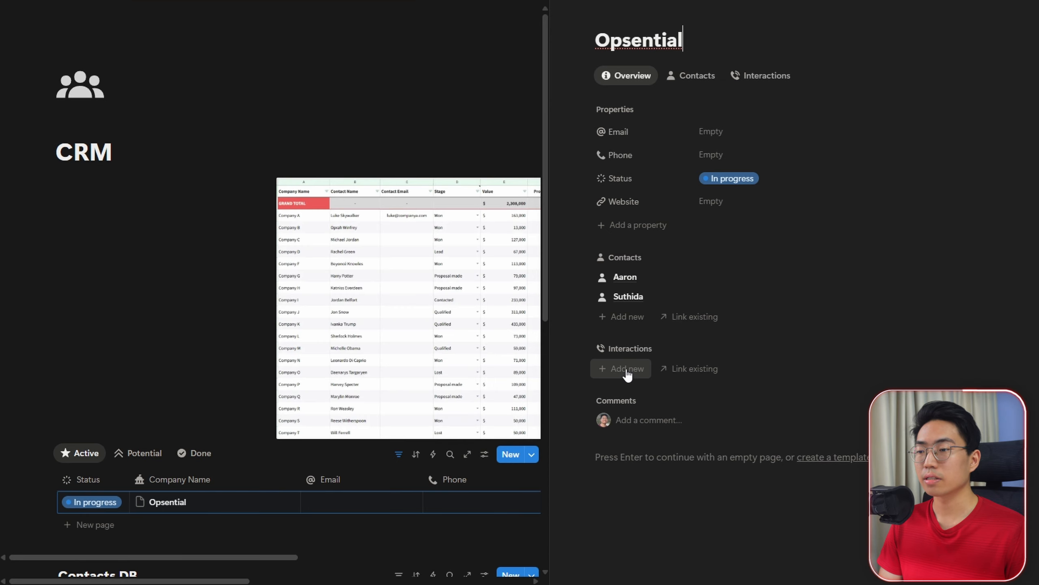
Step: Add a new interaction titled Test from the Opsential page and link it to the company Opsential
left_click(627, 371)
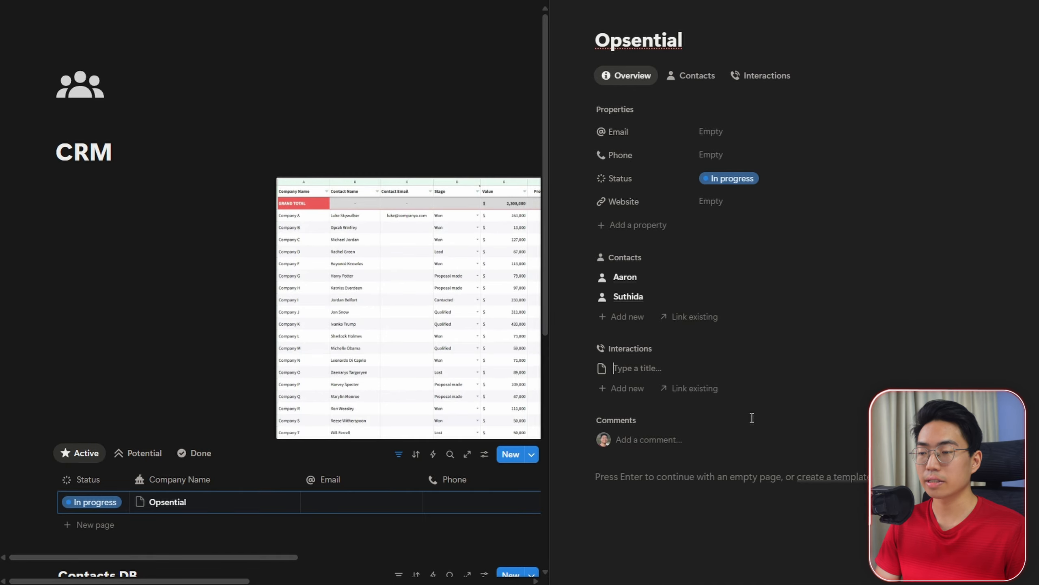
left_click(654, 371)
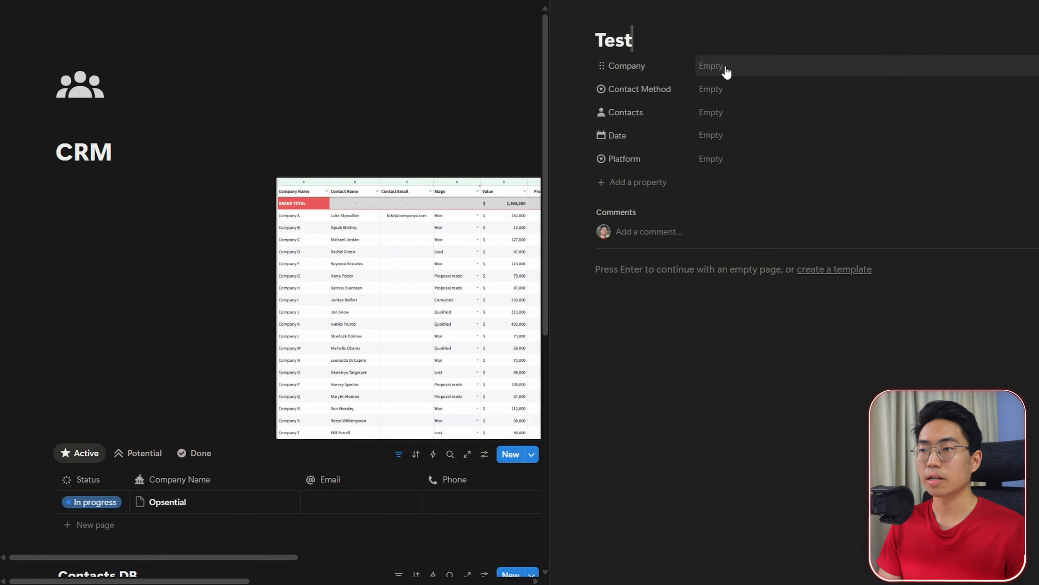
left_click(731, 67)
left_click(729, 109)
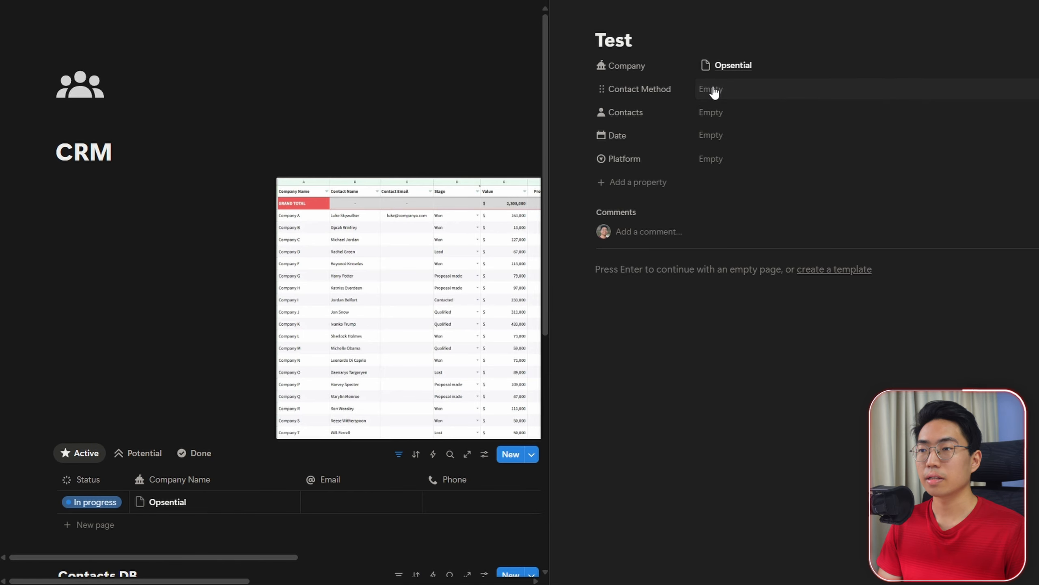
Step: Set the Test interaction's contact method to Video Conference and its date to November 20, 2025
left_click(712, 89)
left_click(755, 131)
left_click(713, 135)
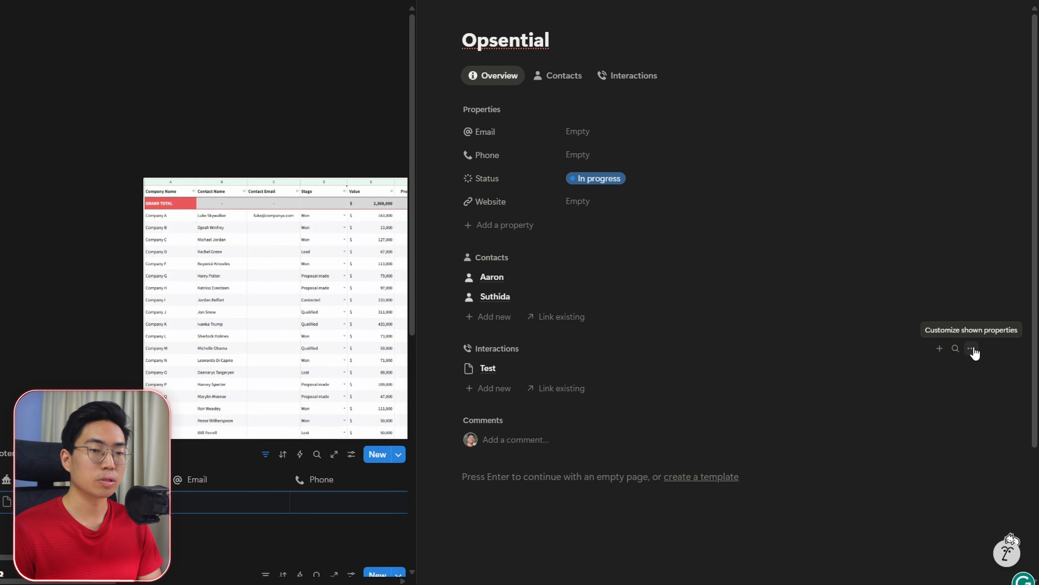
Step: Show Date, Contact Method, Platform, Company and Contacts in the page's Interactions section, placing the date before the topic
left_click(971, 348)
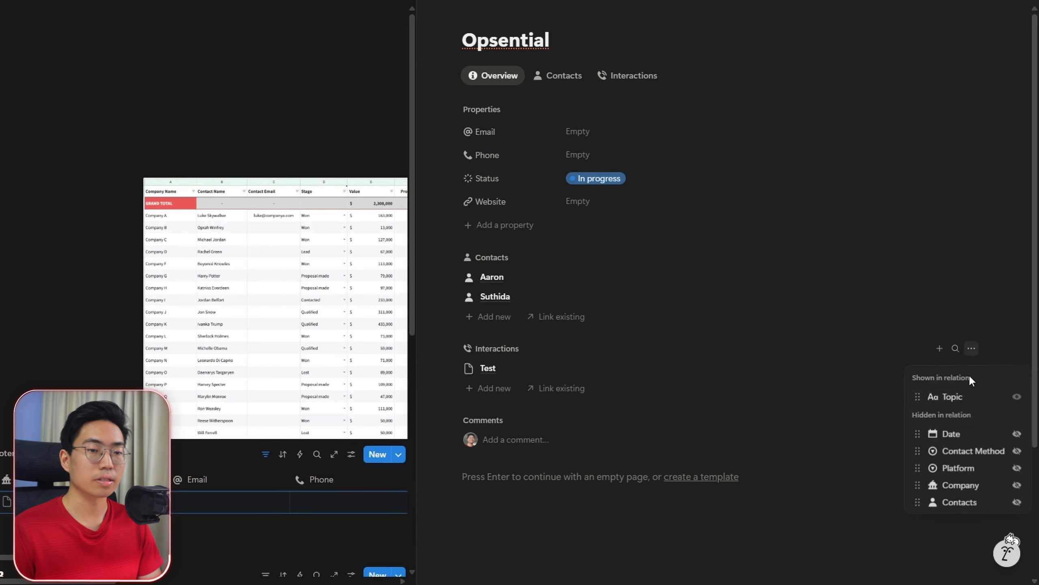
left_click(1017, 434)
left_click(1018, 450)
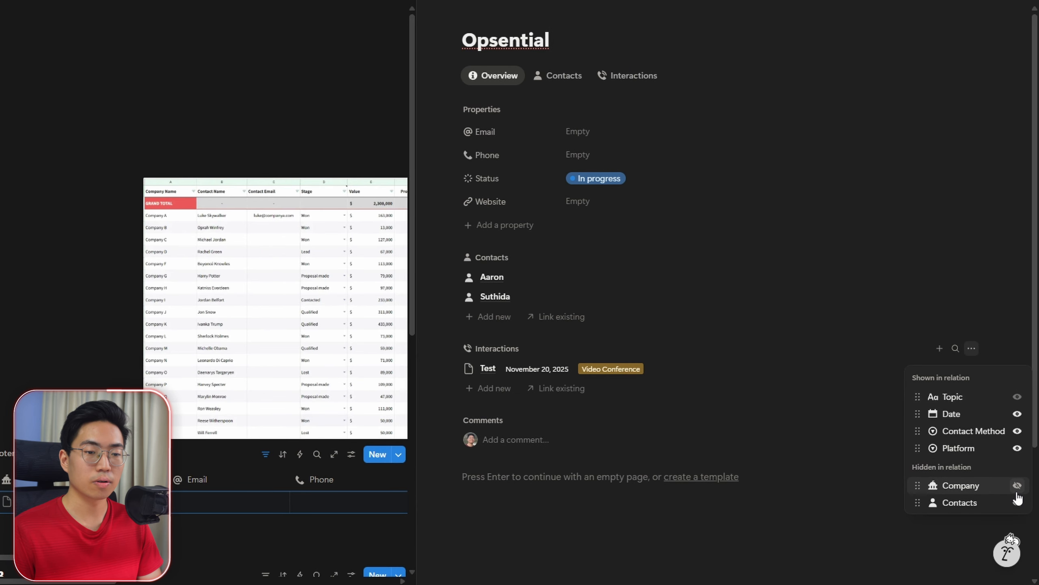
left_click(1019, 506)
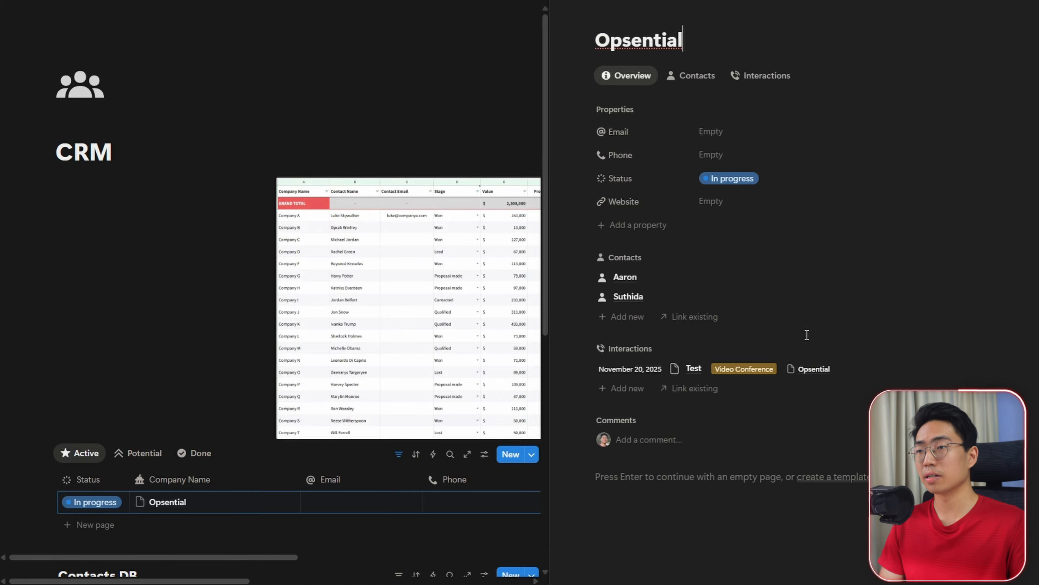
Step: Review the three linked CRM databases, and reopen the Opsential page to view its interactions table
scroll(460, 196, "down", 5)
left_click(555, 9)
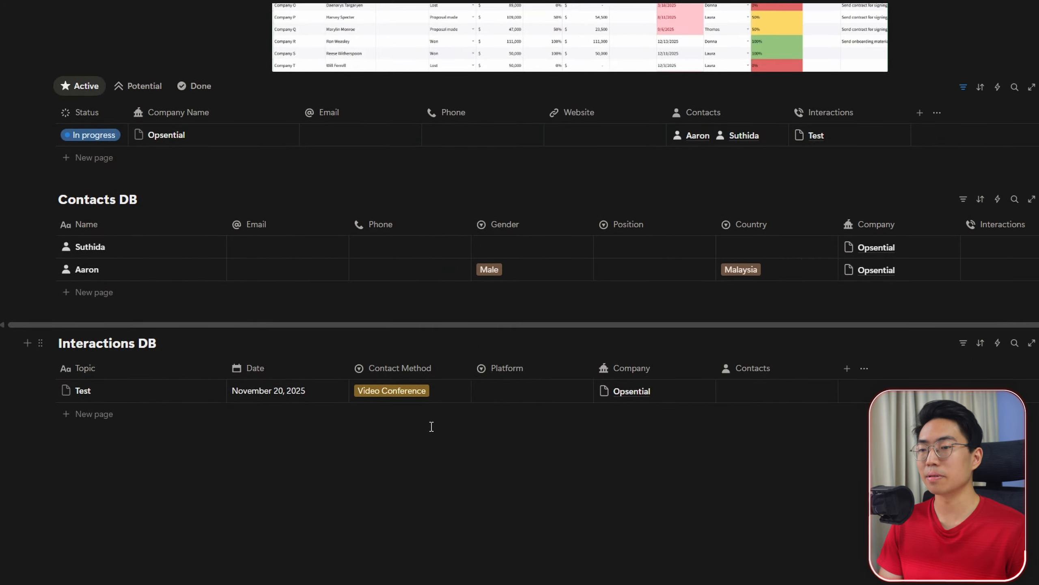
scroll(329, 236, "up", 3)
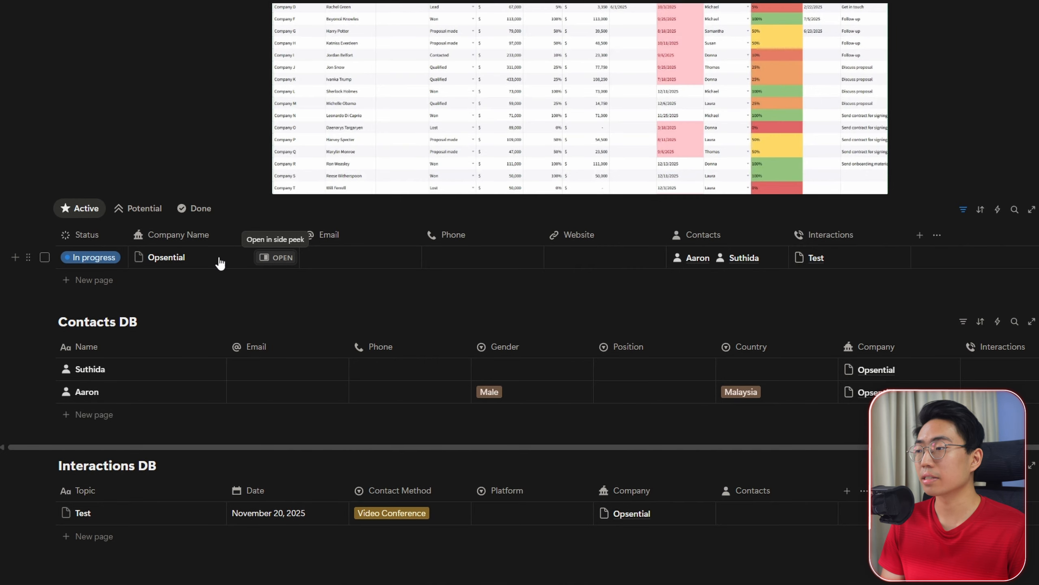
left_click(279, 260)
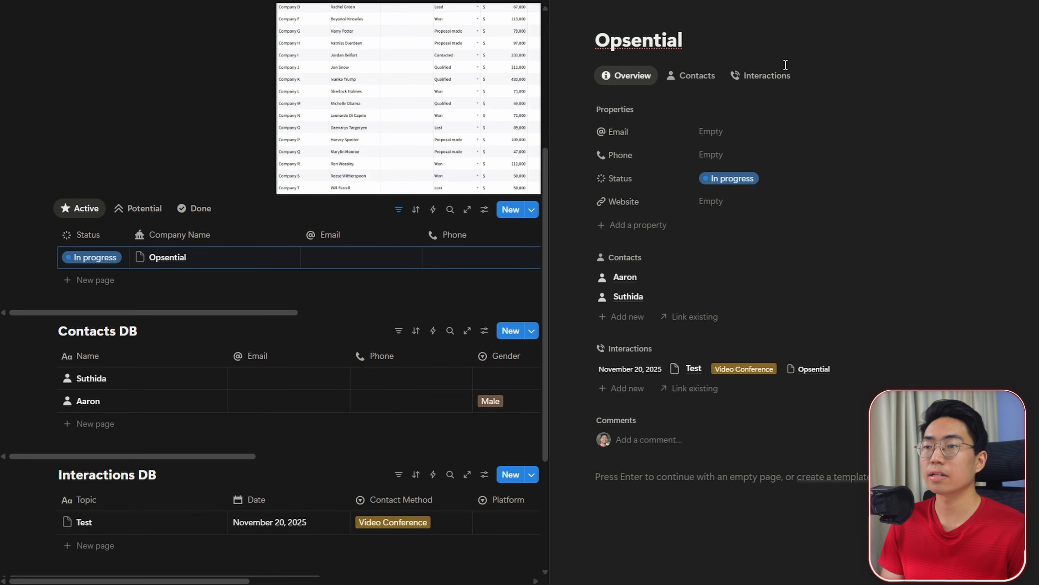
left_click(758, 78)
left_click(610, 76)
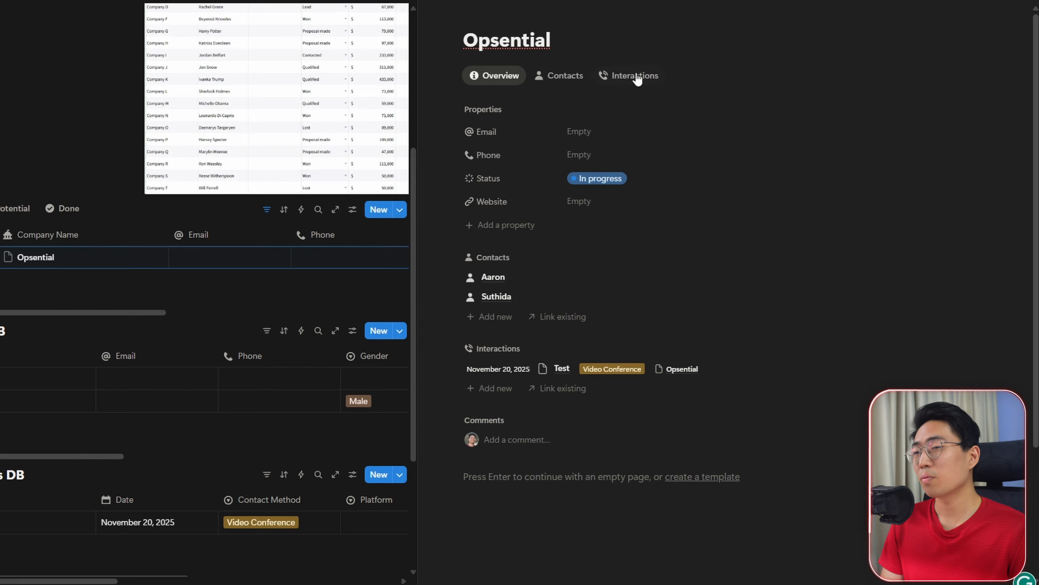
left_click(639, 81)
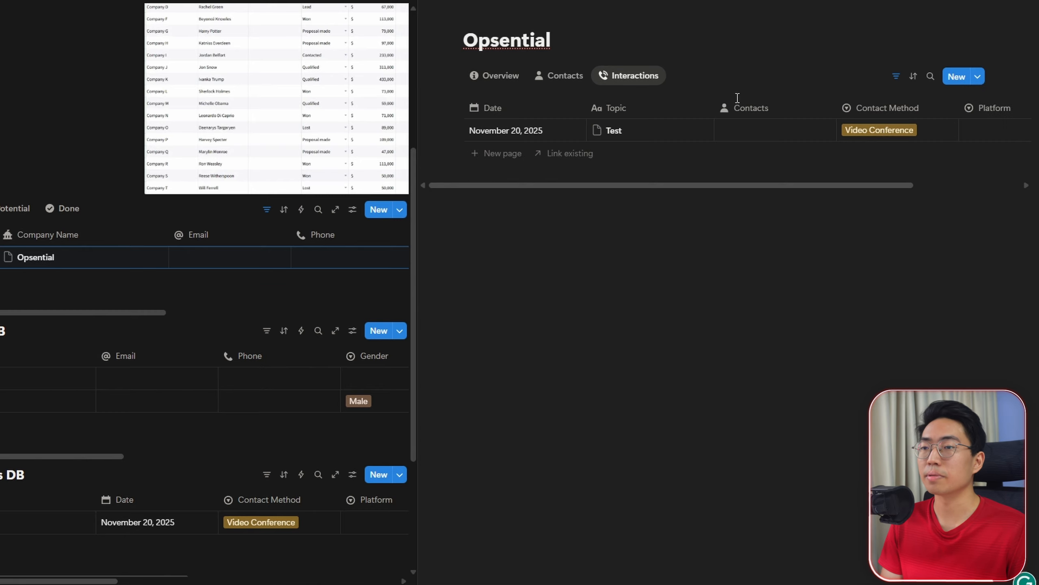
Step: Sort the Opsential page's interactions table by Date in descending order and save the sort for everyone
left_click(913, 78)
left_click(894, 197)
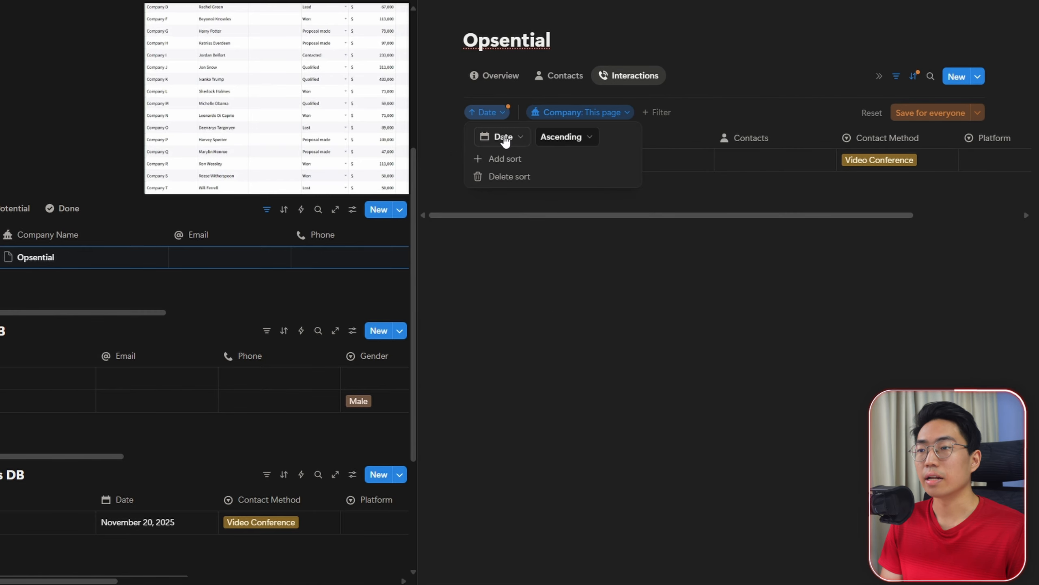
left_click(555, 141)
left_click(566, 176)
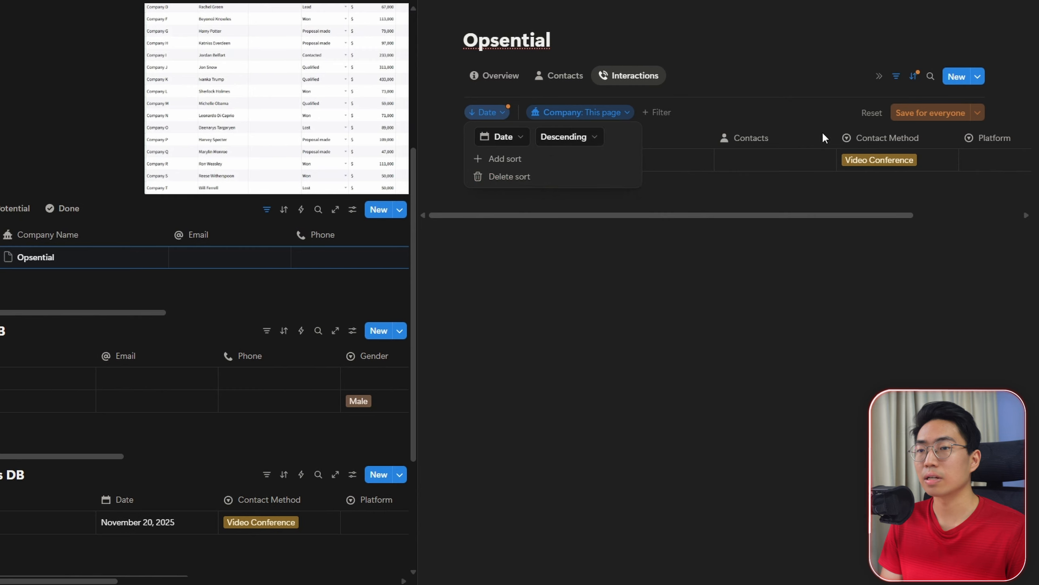
left_click(926, 114)
key("Return")
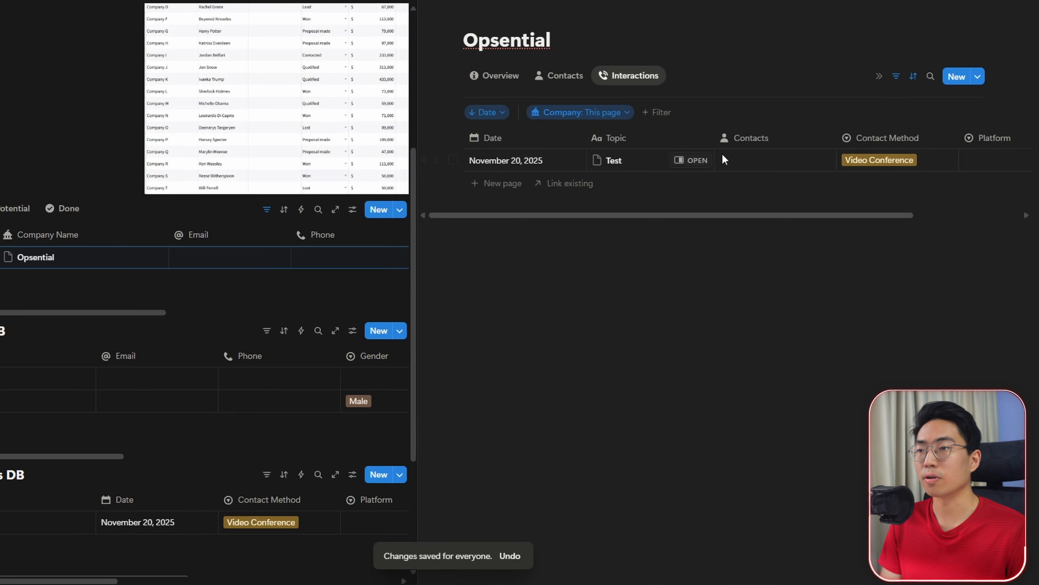
left_click(913, 78)
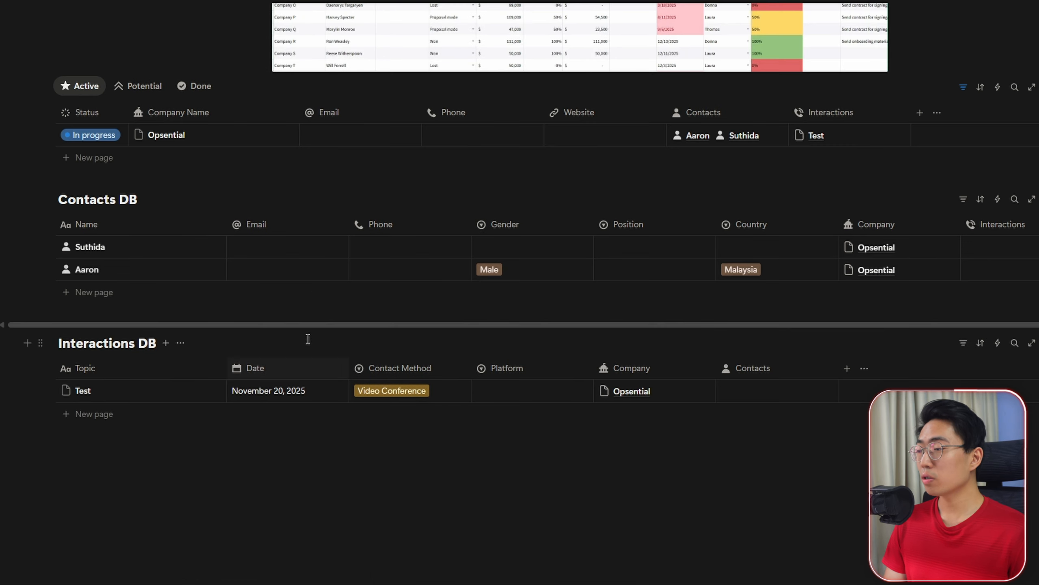
Step: Hide the Interactions DB title, rename its table view to Future and give the view a right-arrow icon
left_click(180, 343)
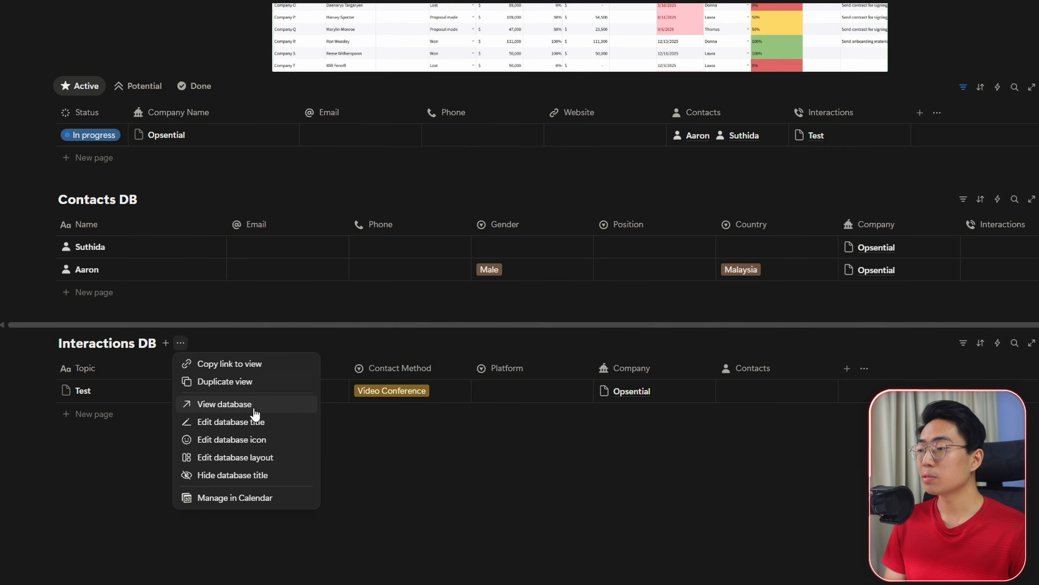
left_click(242, 475)
left_click(86, 344)
left_click(103, 385)
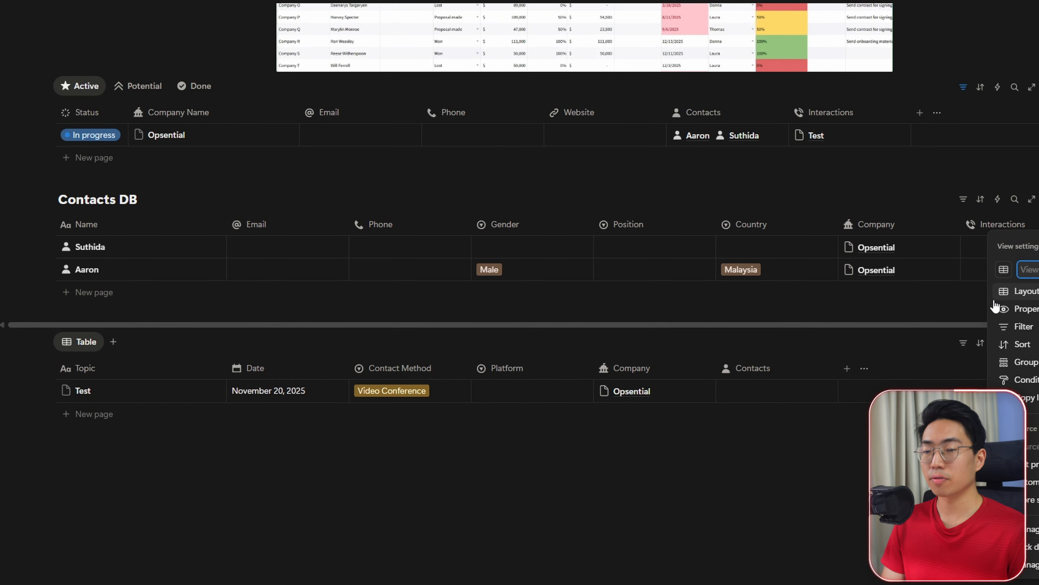
type("Future")
left_click(1004, 269)
left_click(979, 361)
Step: Filter the Future view to interactions whose start date is on or after Today
left_click(828, 343)
left_click(829, 342)
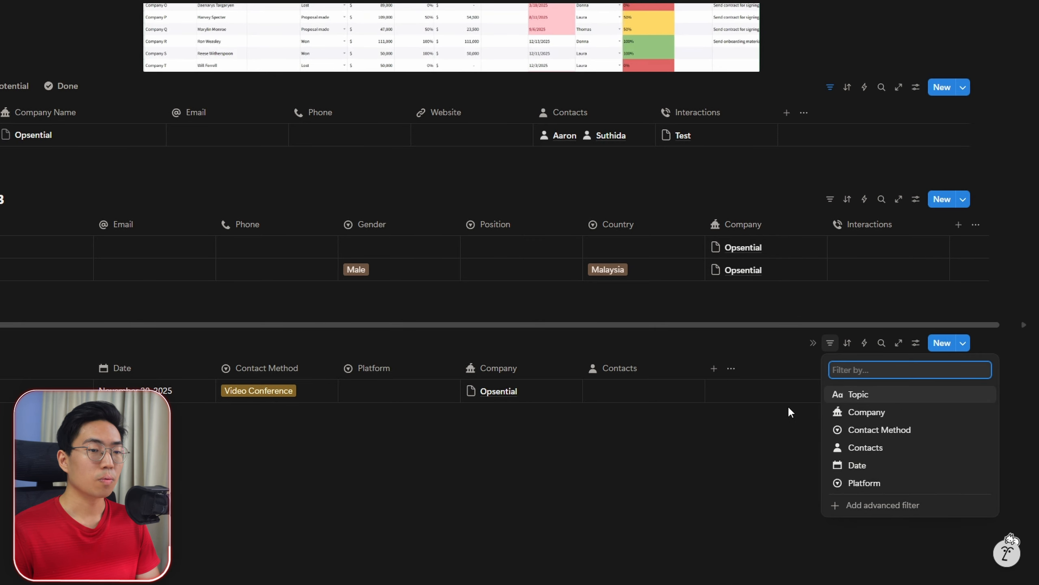
left_click(851, 465)
left_click(146, 148)
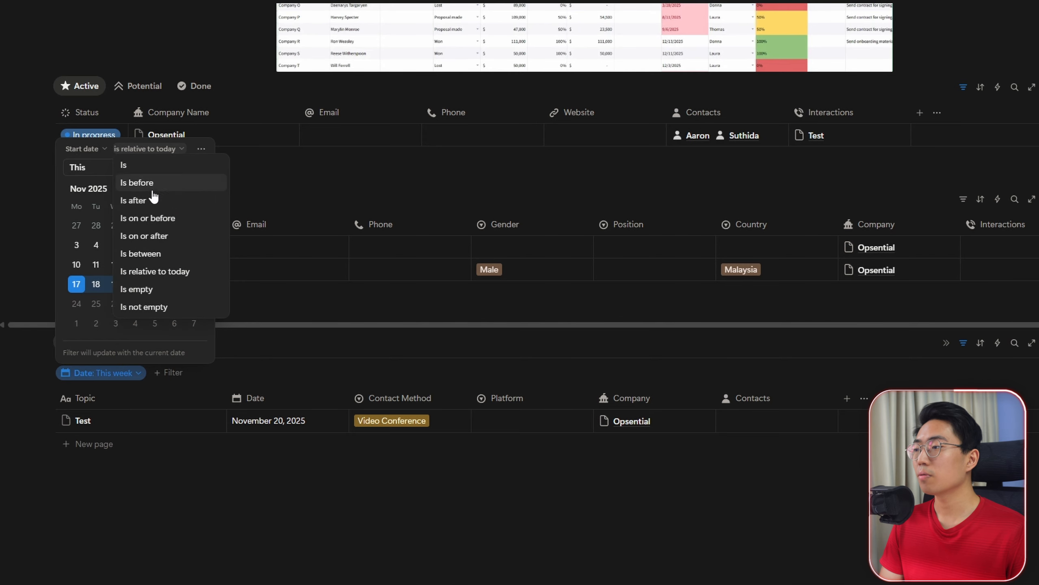
left_click(152, 237)
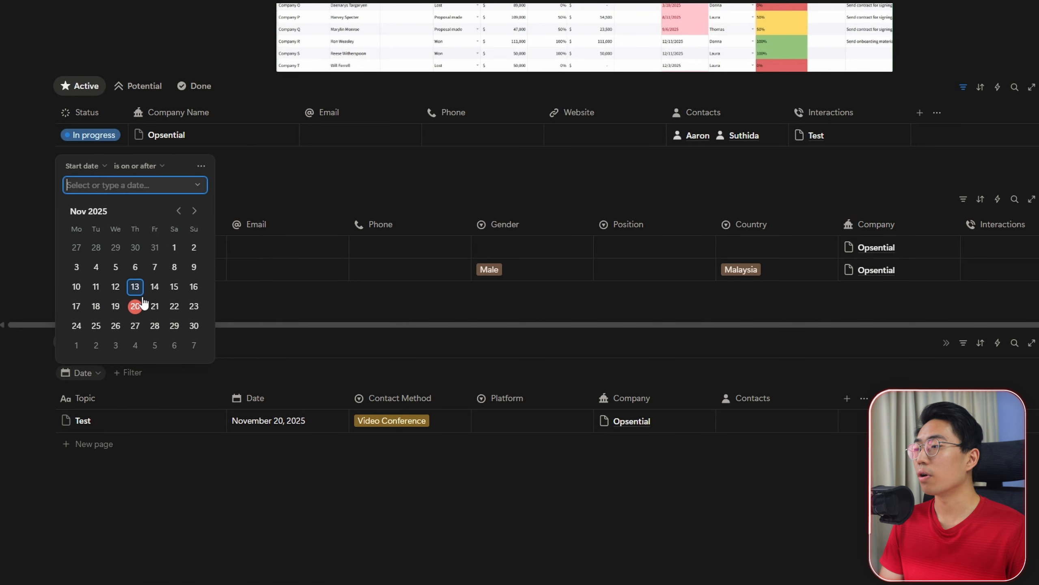
left_click(199, 186)
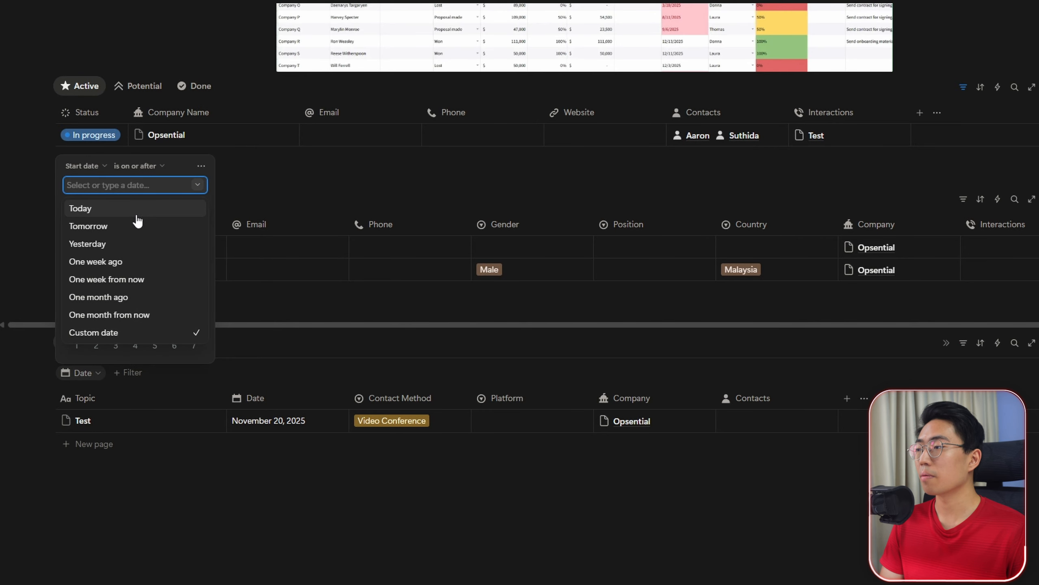
left_click(120, 211)
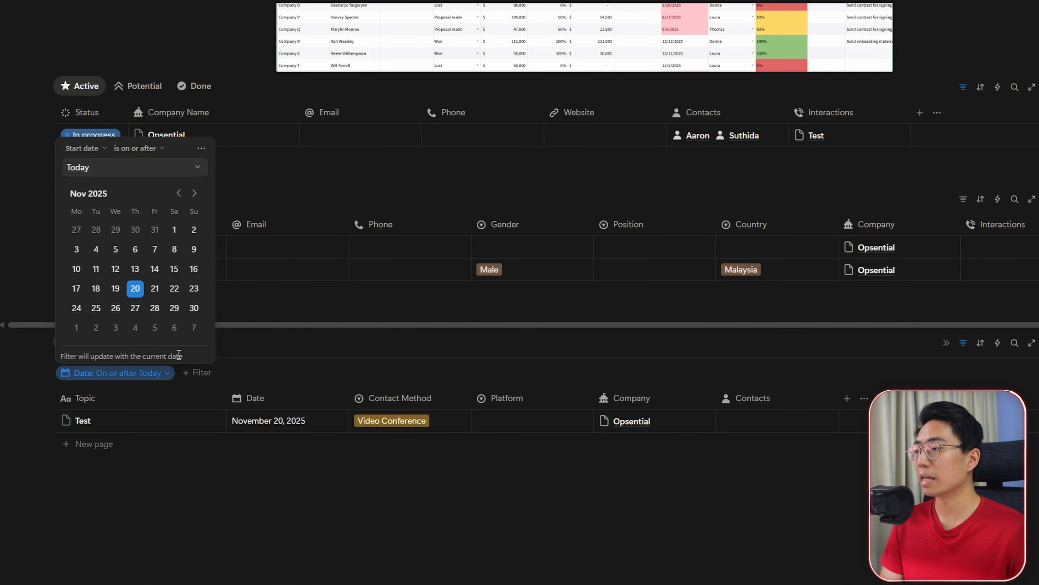
left_click(142, 373)
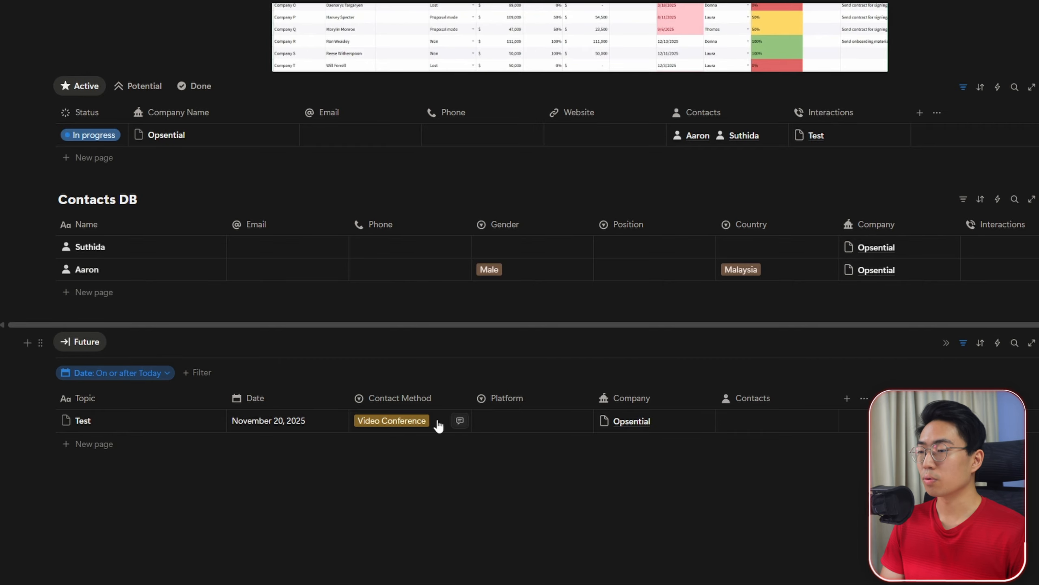
Step: Change the Future view's layout to Gallery and remove the page-content preview from its cards
left_click(917, 344)
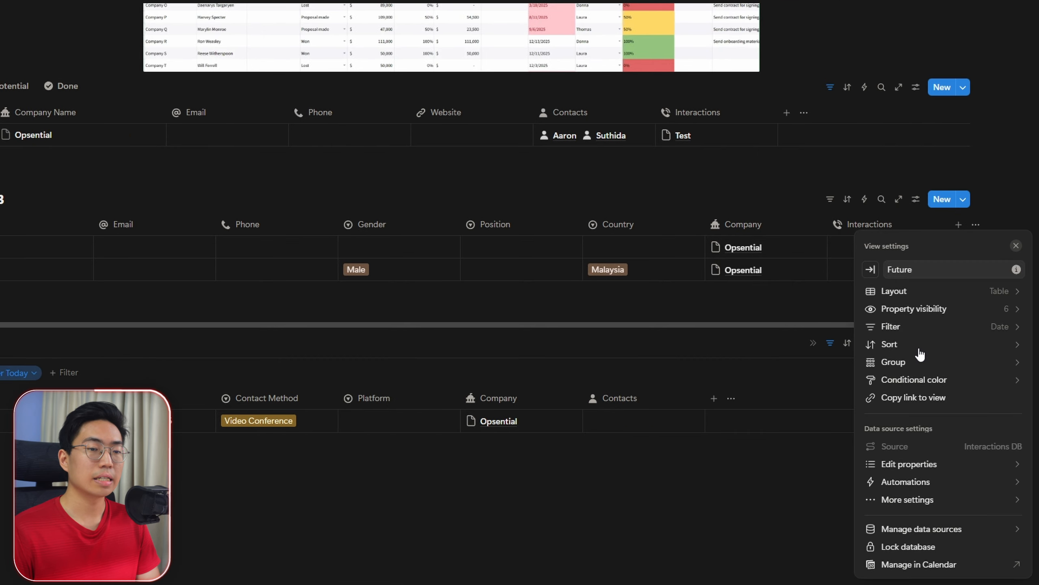
left_click(933, 292)
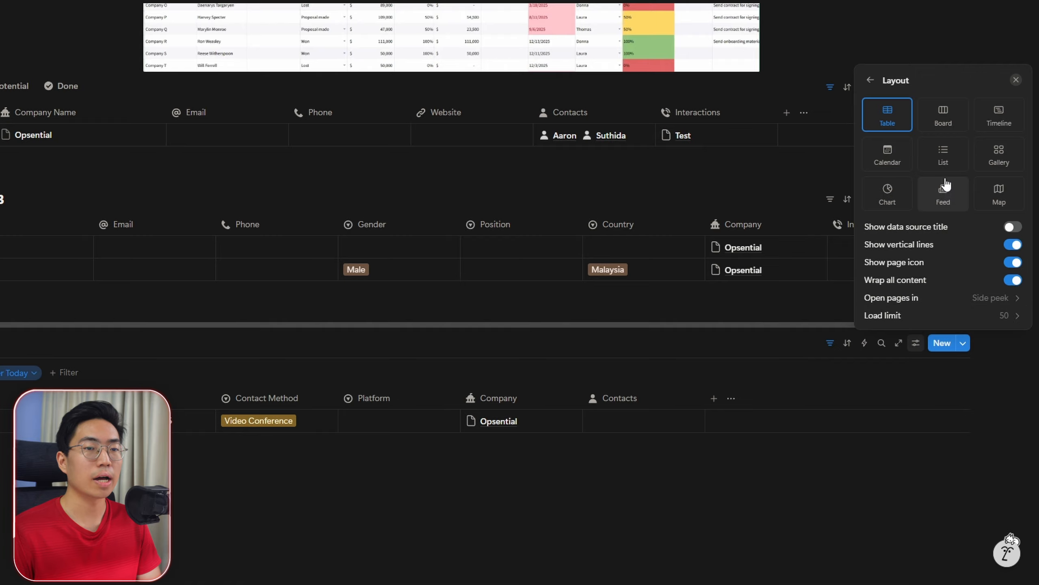
left_click(1013, 166)
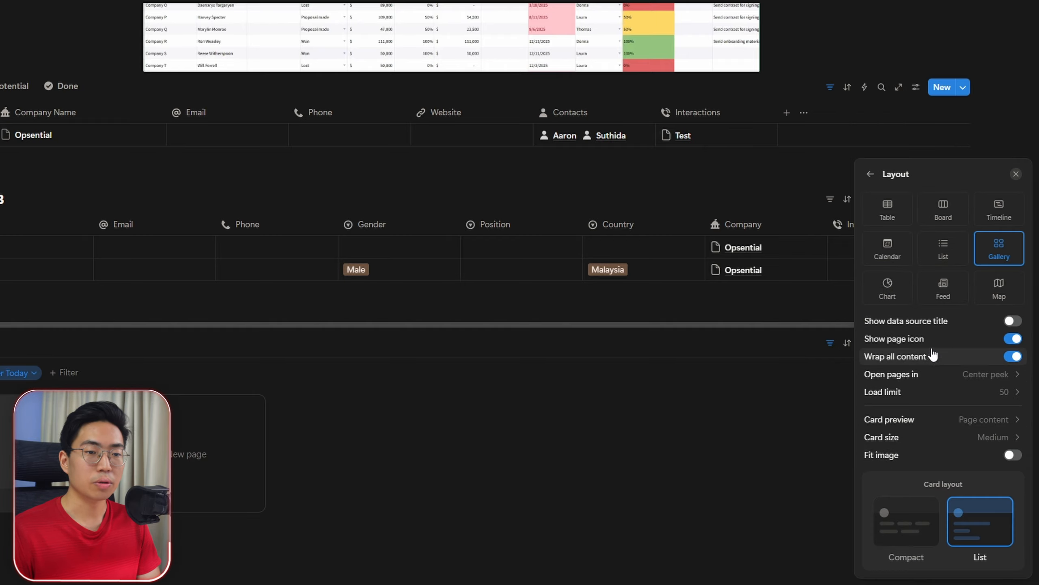
left_click(912, 422)
left_click(900, 439)
left_click(869, 188)
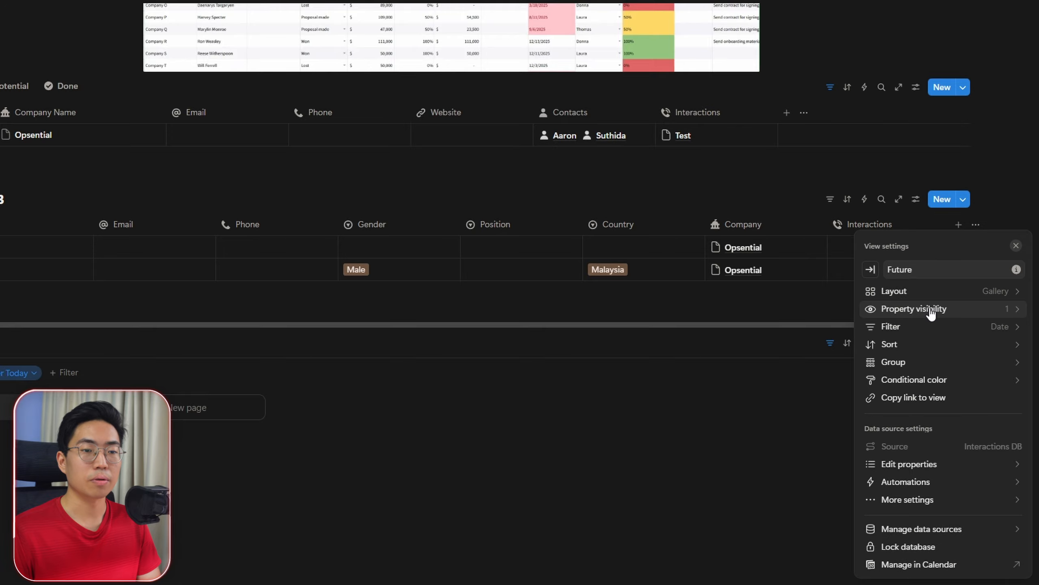
Step: Show Company, Contact Method, Contacts, Date and Platform on the gallery cards and move Date above Company
left_click(928, 306)
left_click(1015, 480)
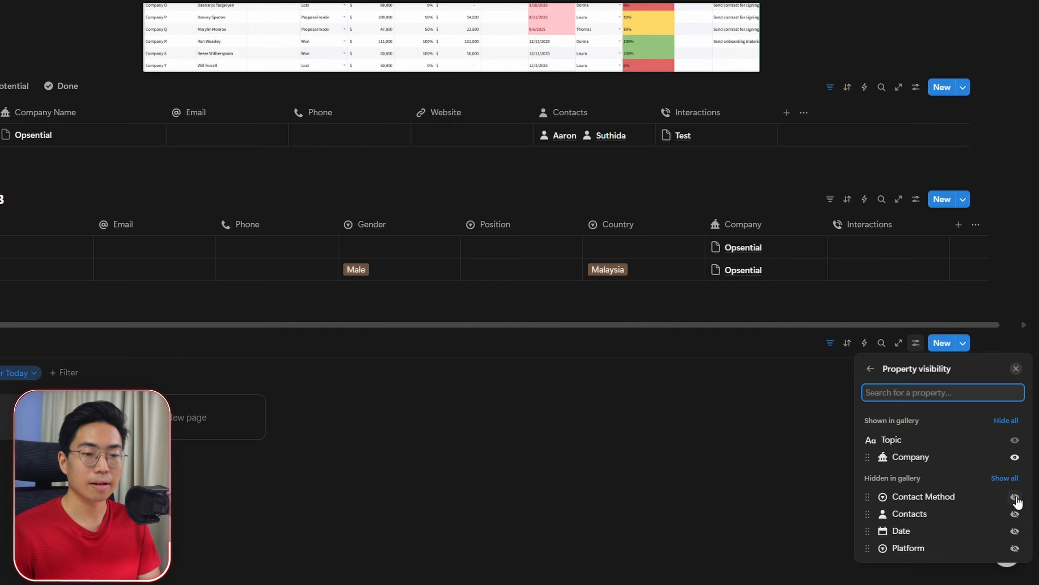
left_click(1015, 497)
left_click(1016, 515)
left_click(1016, 531)
left_click(1016, 549)
left_click_drag(905, 507, 906, 459)
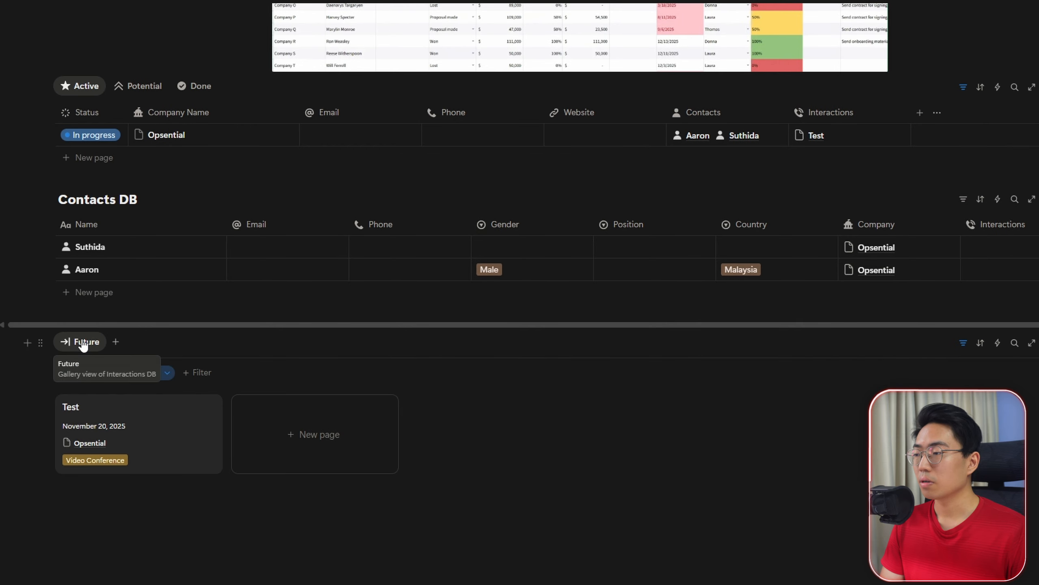
Step: Duplicate the Future view of the interactions database, name the copy Logs and give it a tray icon
left_click(82, 341)
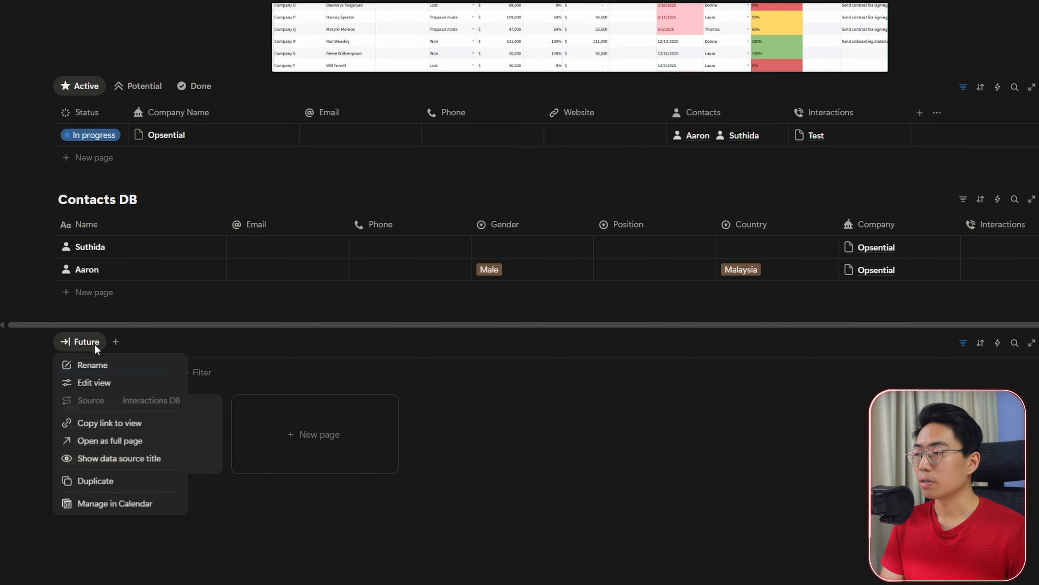
left_click(119, 480)
type("Logs")
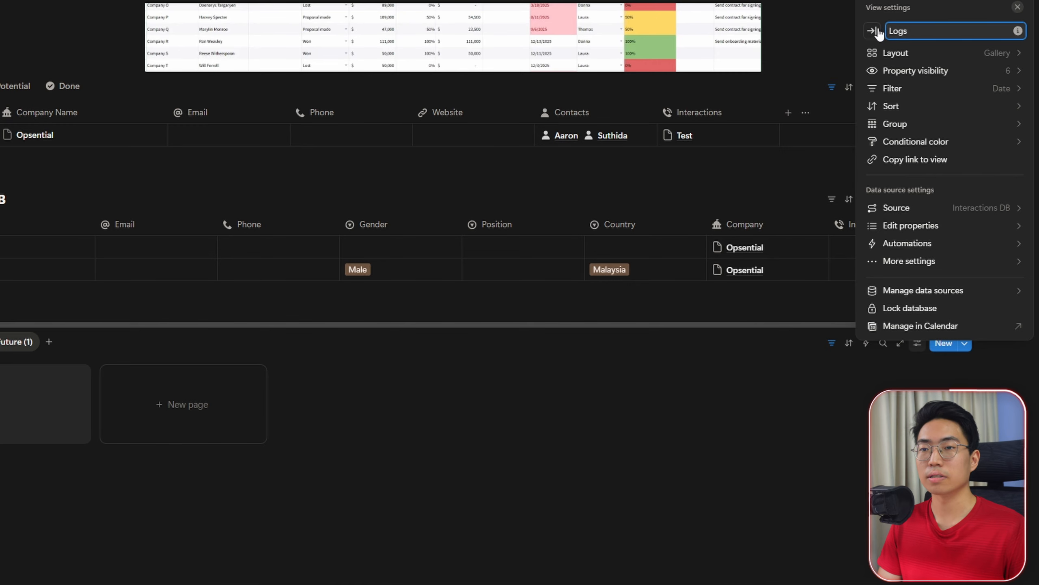
left_click(874, 32)
left_click(923, 127)
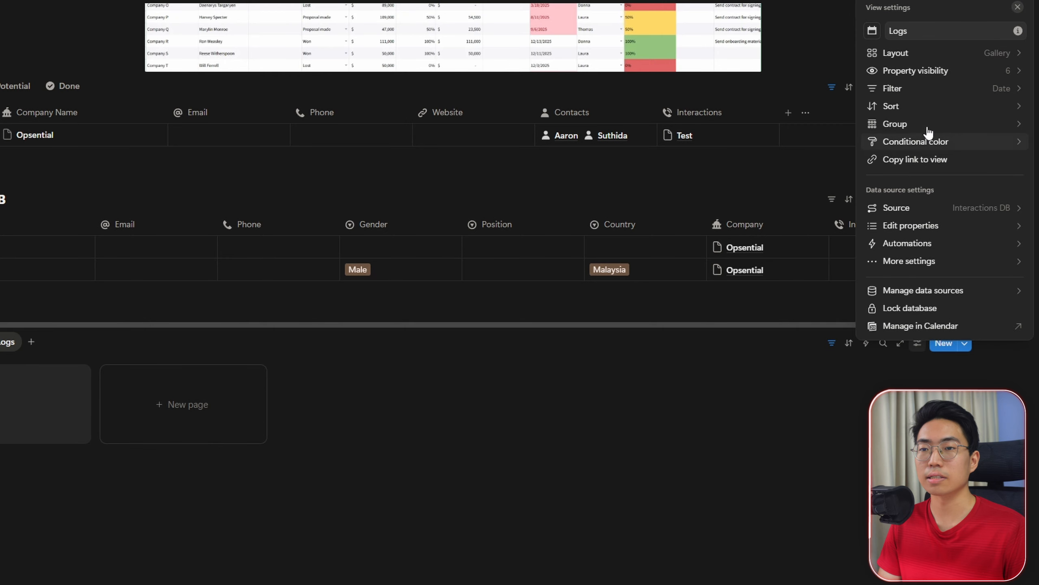
Step: Change the Logs view's date filter to show interactions whose start date is before Today
left_click(921, 88)
left_click(932, 309)
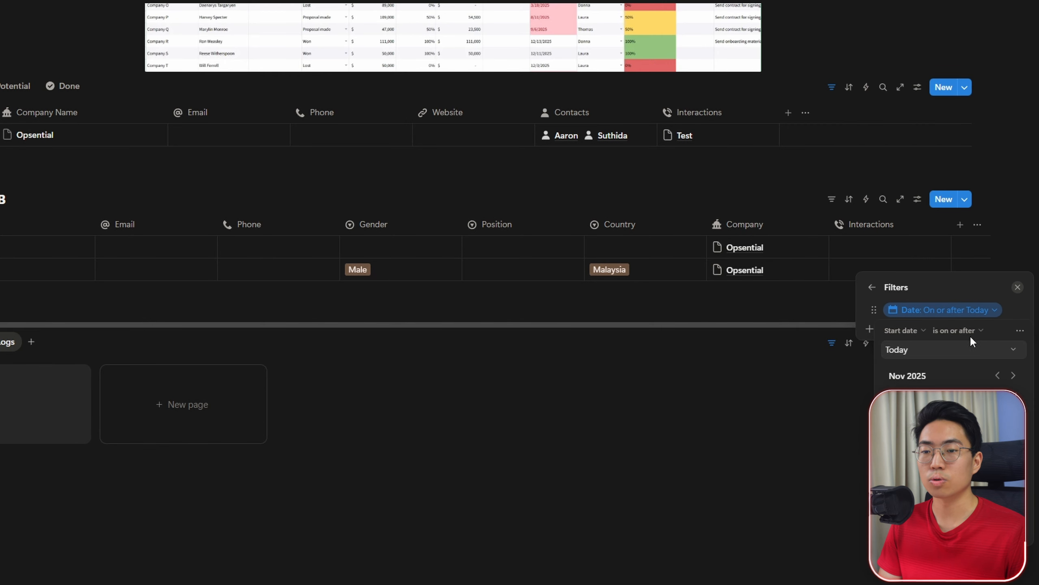
left_click(959, 331)
left_click(941, 364)
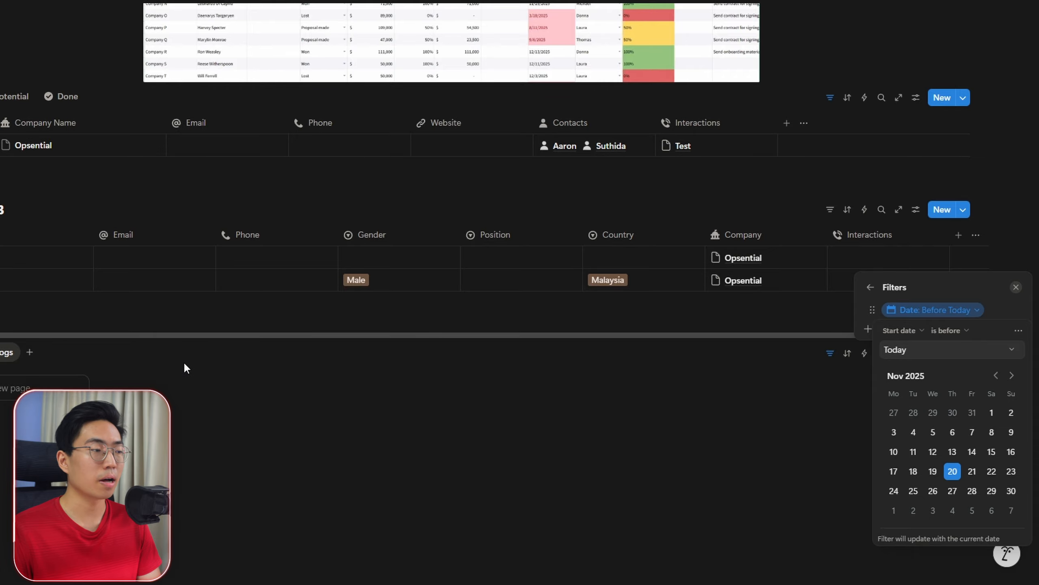
left_click(235, 412)
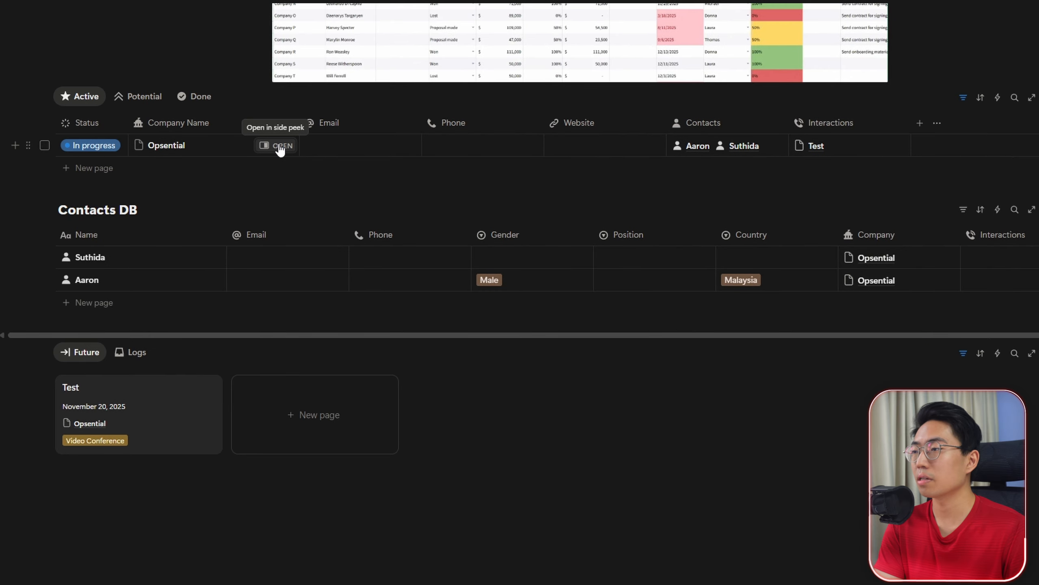
Step: In the Opsential company page's Interactions section, add a new interaction dated November 27, 2025 and close the page
left_click(280, 146)
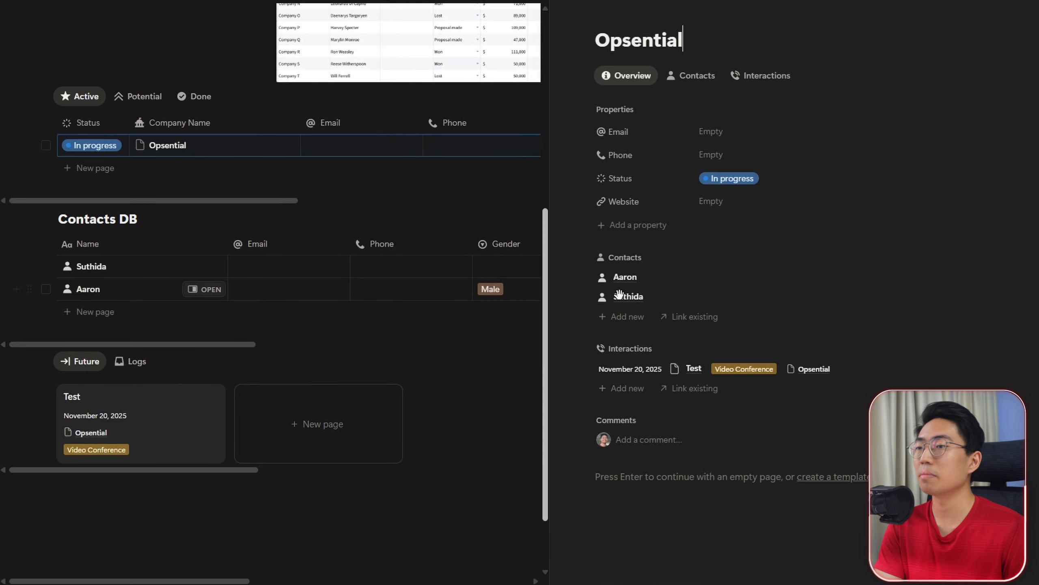
left_click(768, 77)
left_click(634, 159)
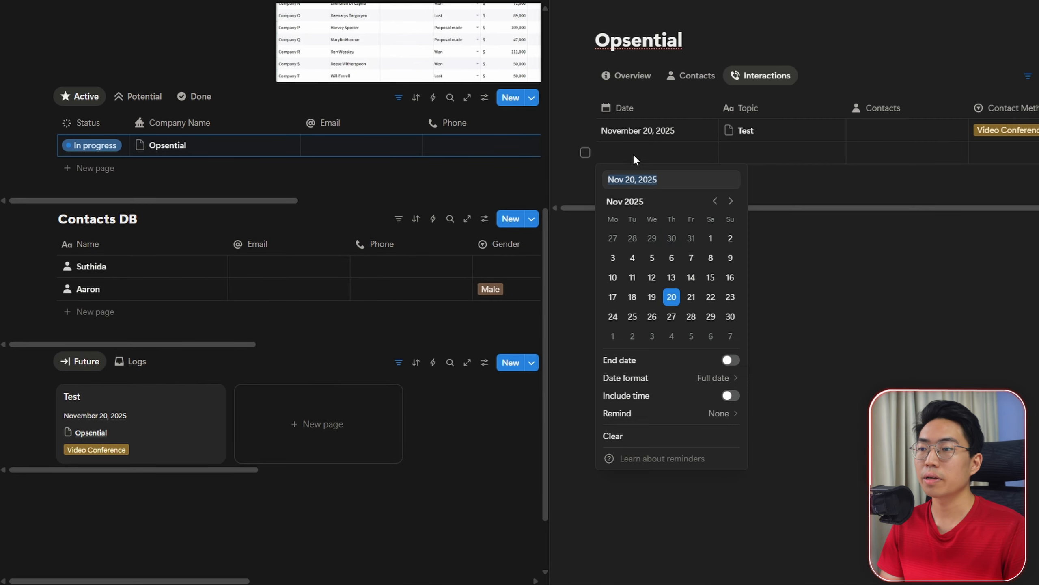
left_click(671, 316)
key("Escape")
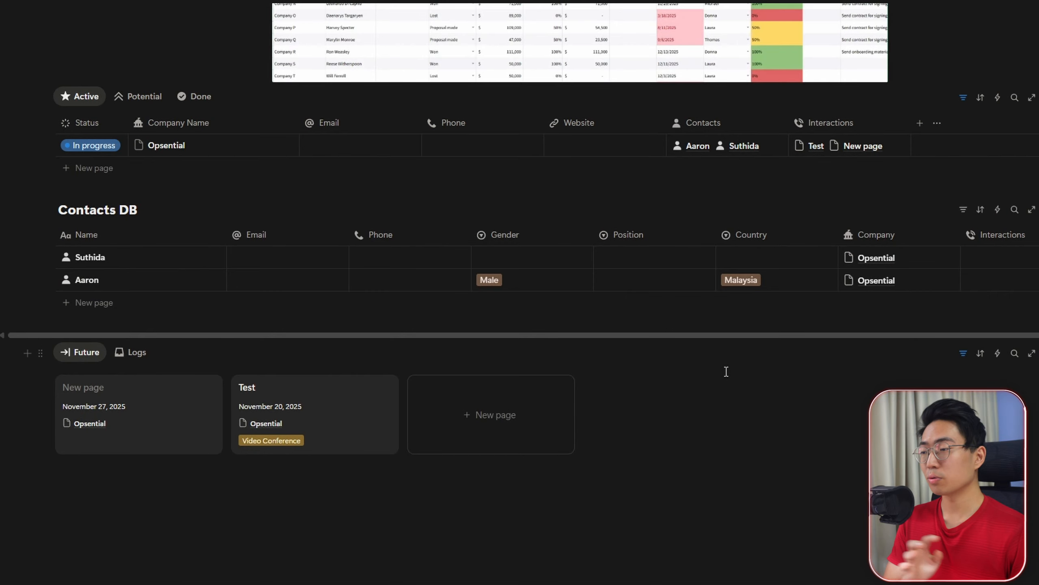
Step: Insert a callout below the interactions gallery and set its background to default
scroll(447, 291, "down", 2)
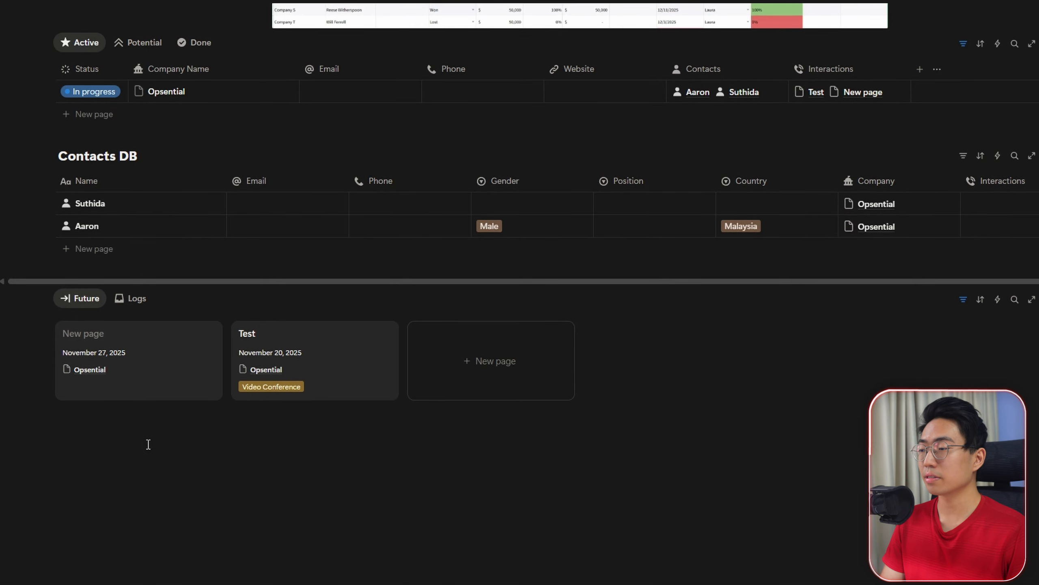
type("/call")
key("Return")
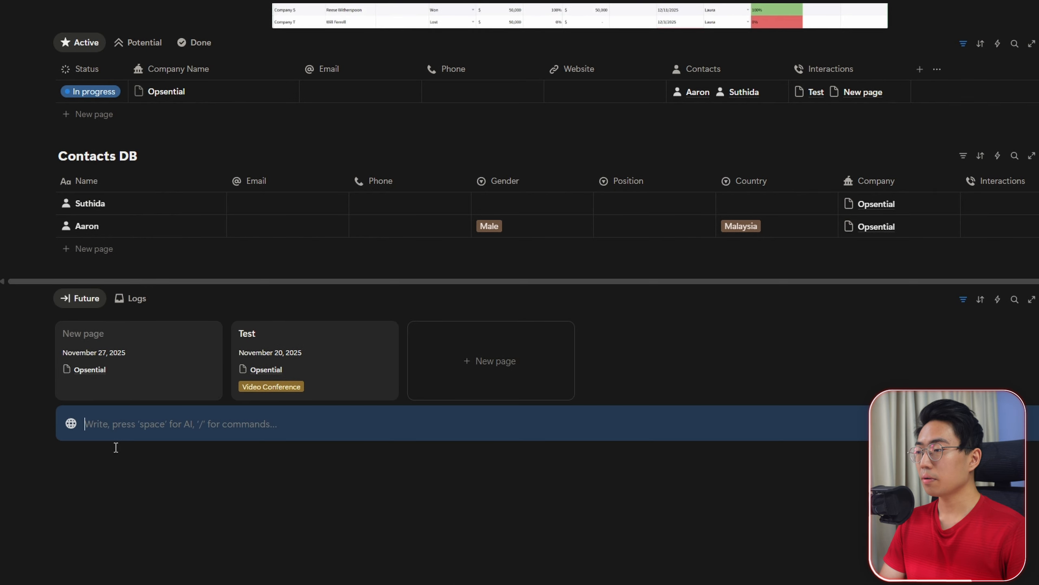
type("/bac")
key("Up")
key("Up")
key("Return")
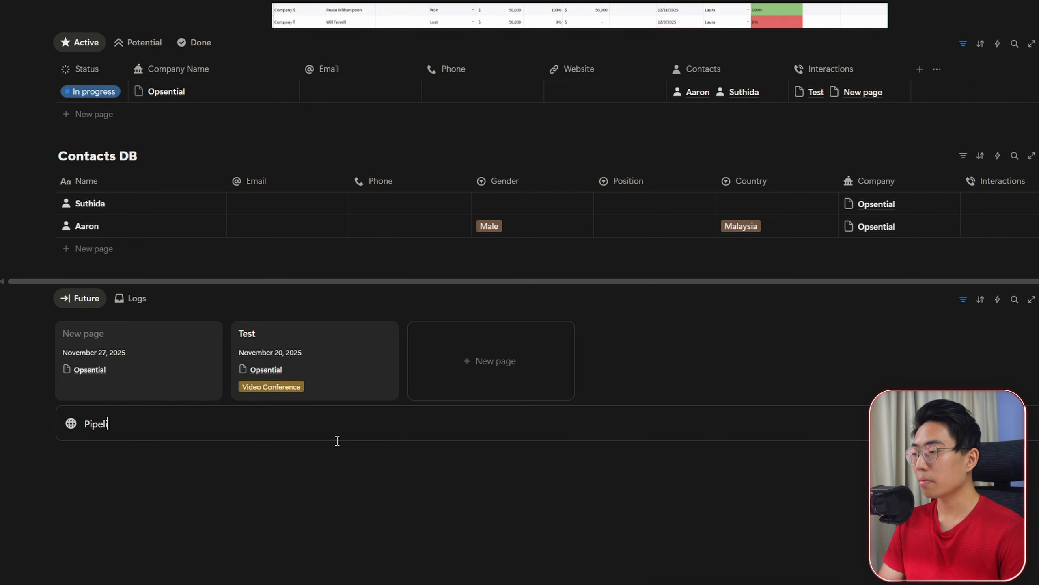
Step: Title the new callout Pipeline in bold and add a divider beneath the title
key("ctrl+a")
key("ctrl+b")
key("Right")
key("Return")
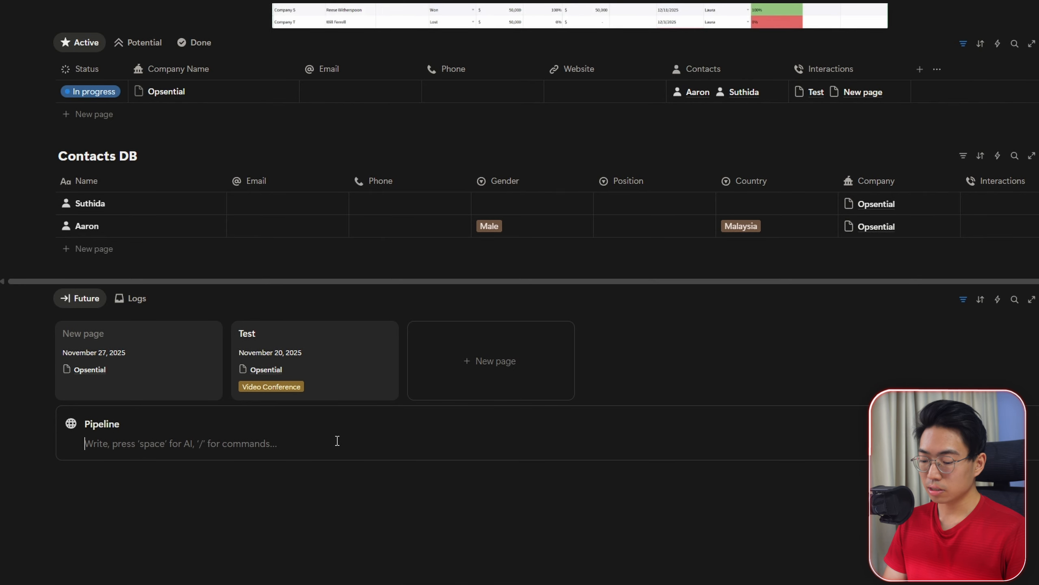
type("---")
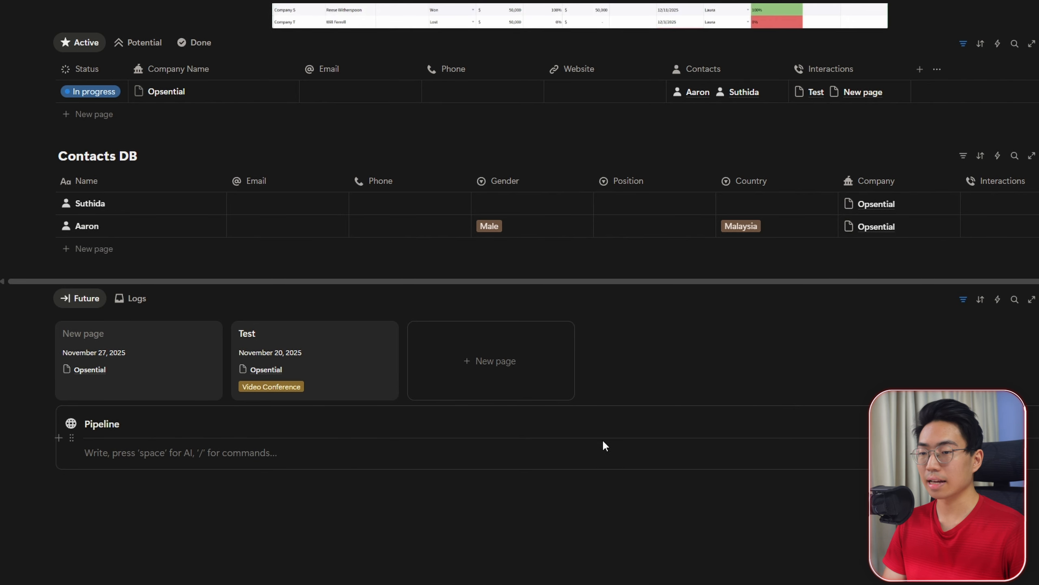
Step: Move the company database with its Active, Potential and Done views into the Pipeline callout beneath the divider
scroll(37, 202, "up", 4)
left_click_drag(38, 202, 122, 375)
scroll(146, 371, "down", 5)
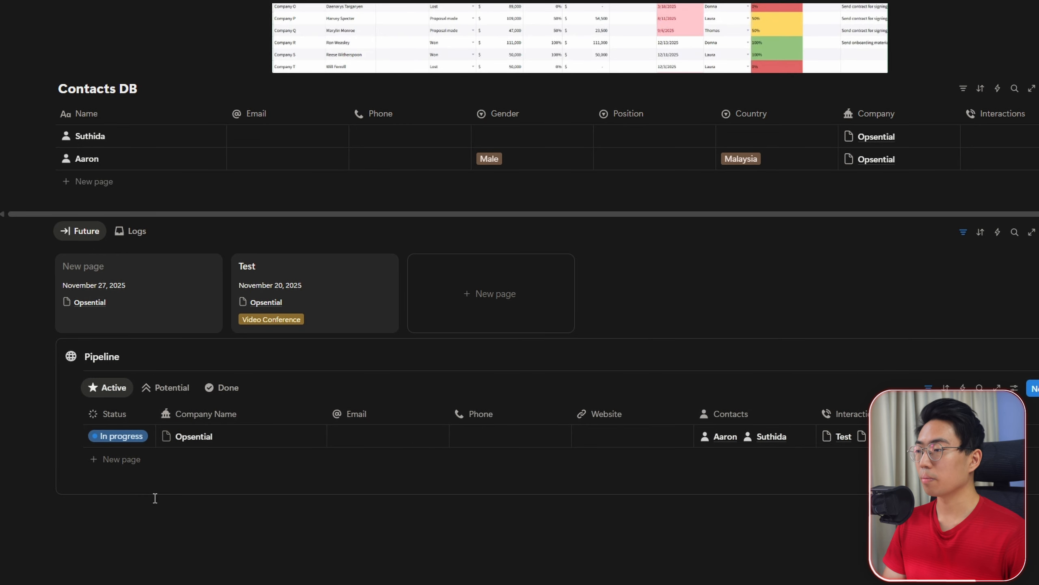
Step: Delete the spreadsheet image beneath the CRM page title
scroll(153, 313, "up", 3)
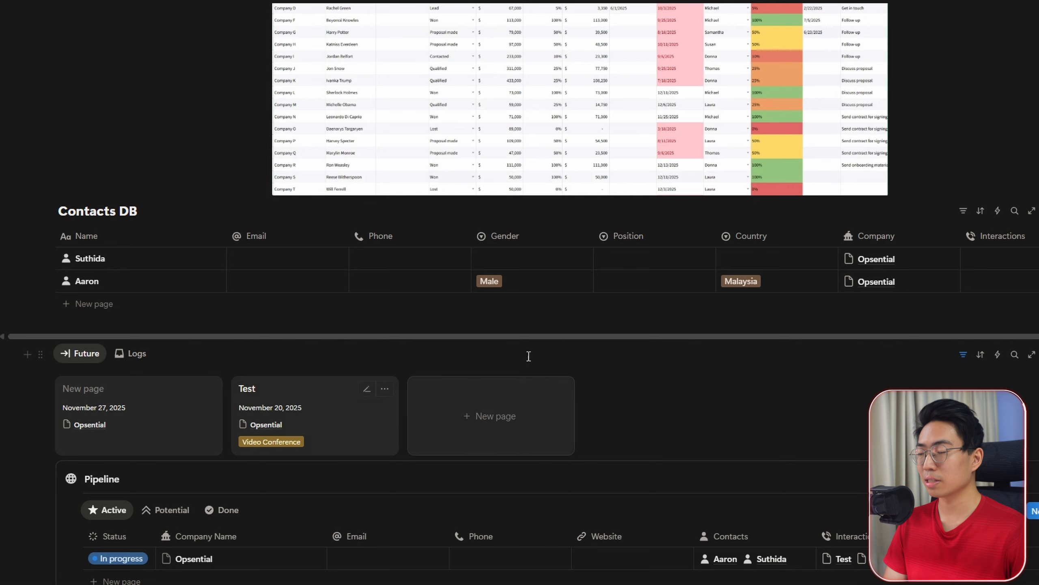
scroll(325, 399, "down", 5)
scroll(473, 430, "up", 6)
scroll(473, 430, "up", 5)
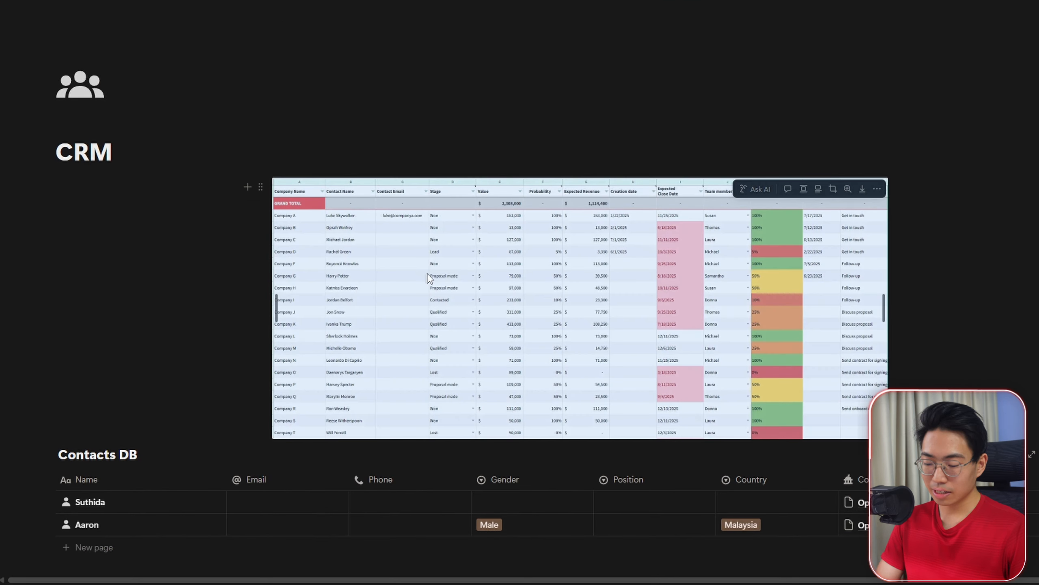
scroll(302, 297, "down", 5)
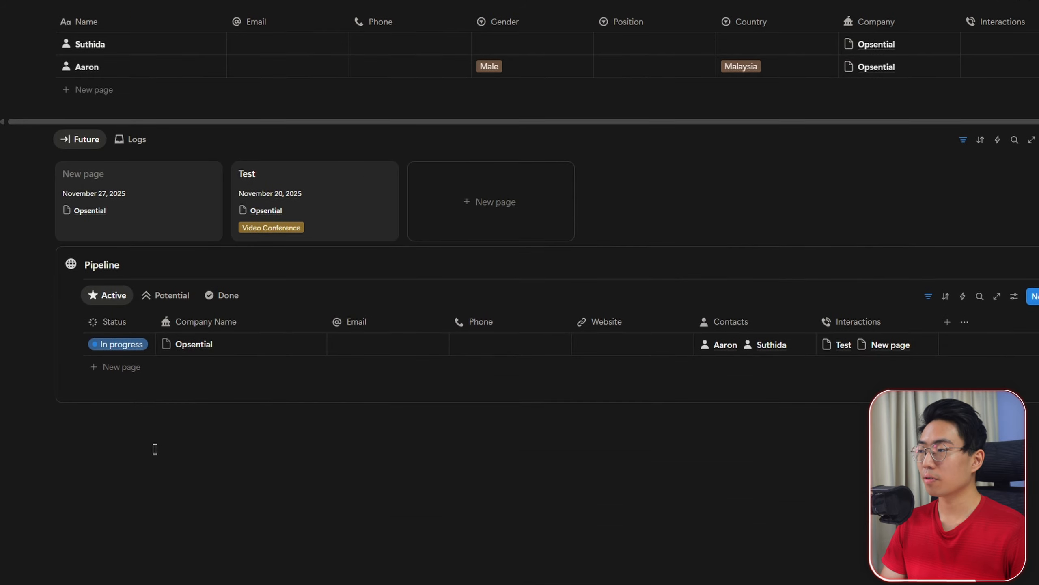
Step: Add a callout with a bold Interactions title, phone icon and divider below Pipeline, and move the interactions gallery into it
type("/call")
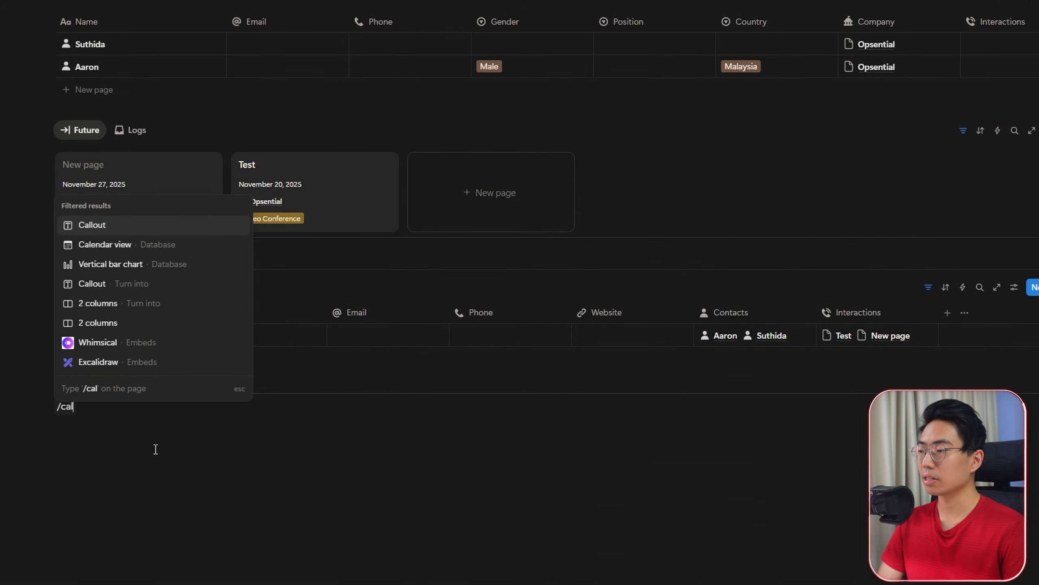
key("Return")
type("Interactions")
key("ctrl+a")
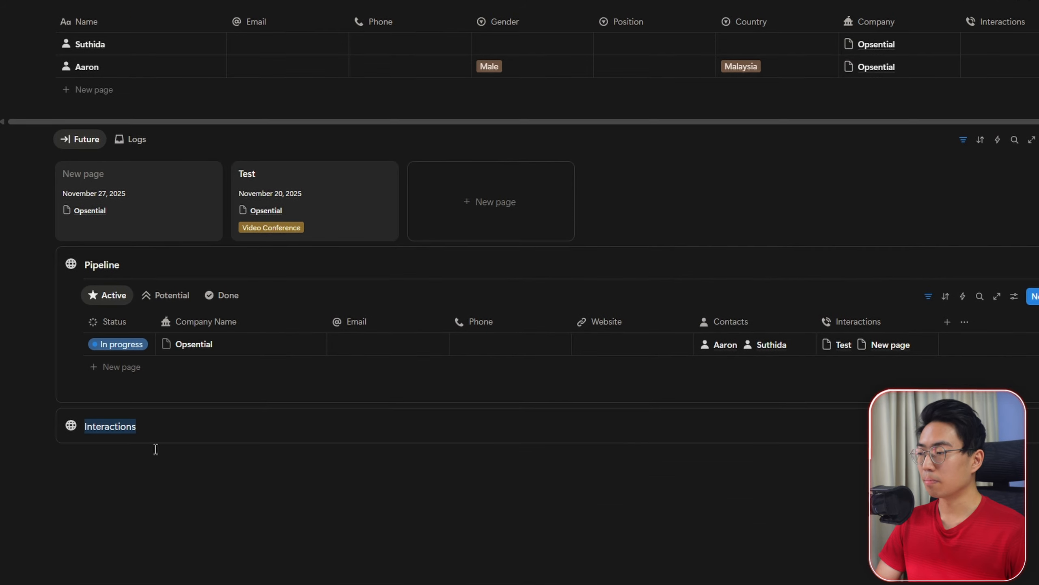
key("ctrl+b")
key("Right")
key("Return")
type("---")
left_click_drag(40, 139, 118, 444)
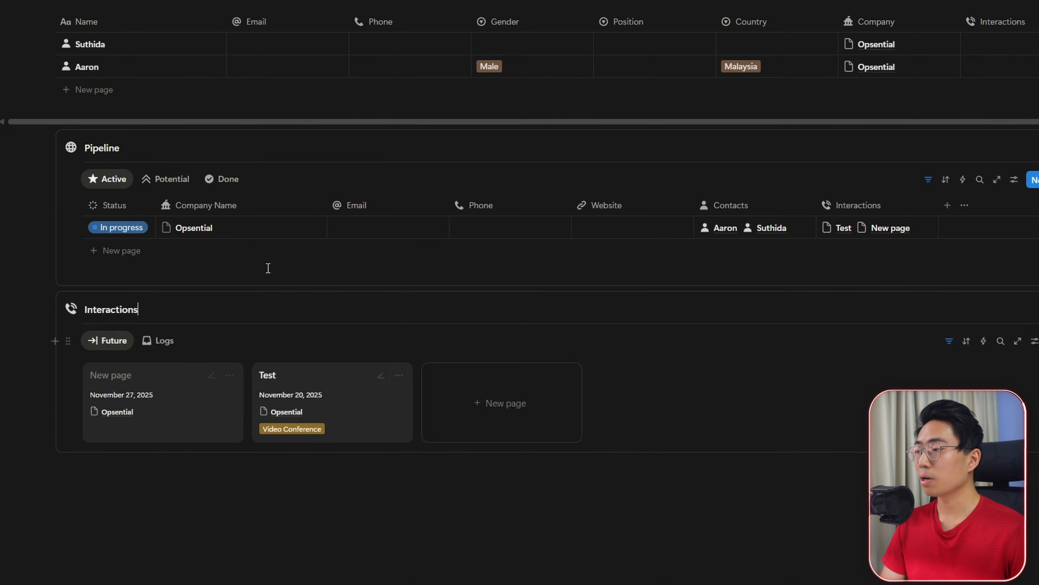
Step: Place the Interactions callout in a column to the left of the Pipeline callout and narrow that column
scroll(367, 414, "up", 3)
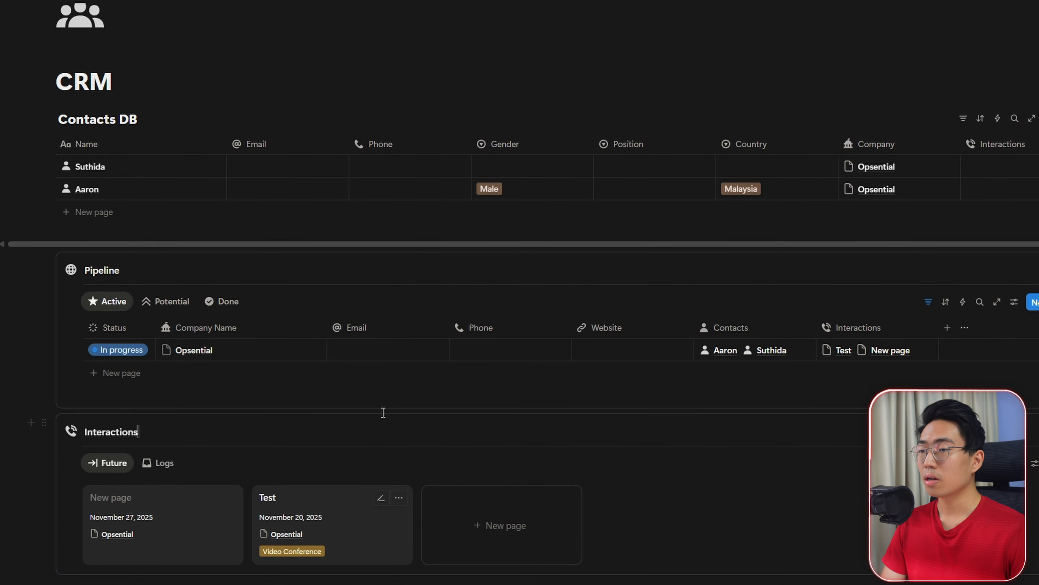
scroll(658, 348, "down", 3)
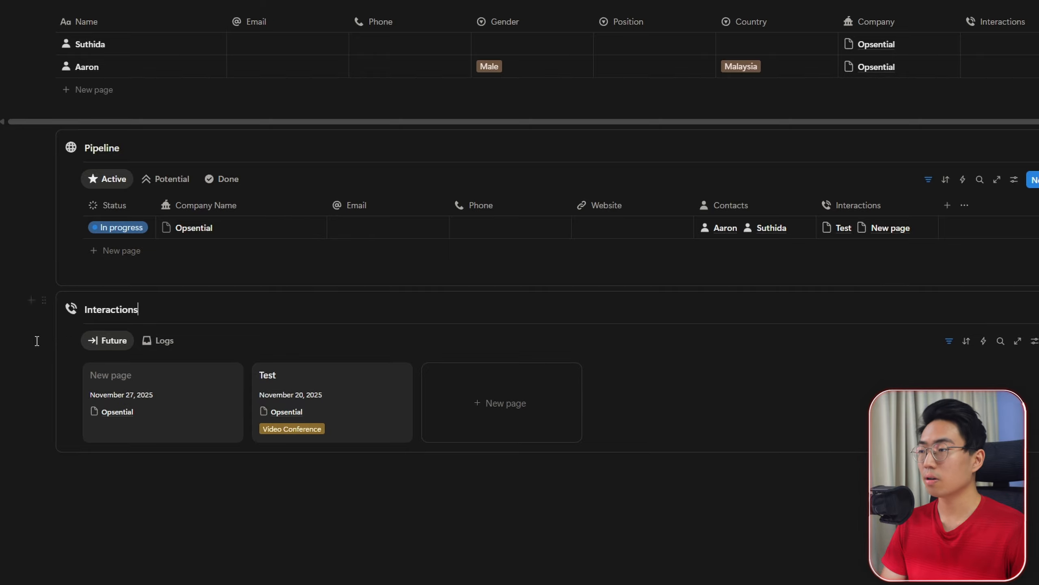
left_click_drag(43, 300, 28, 170)
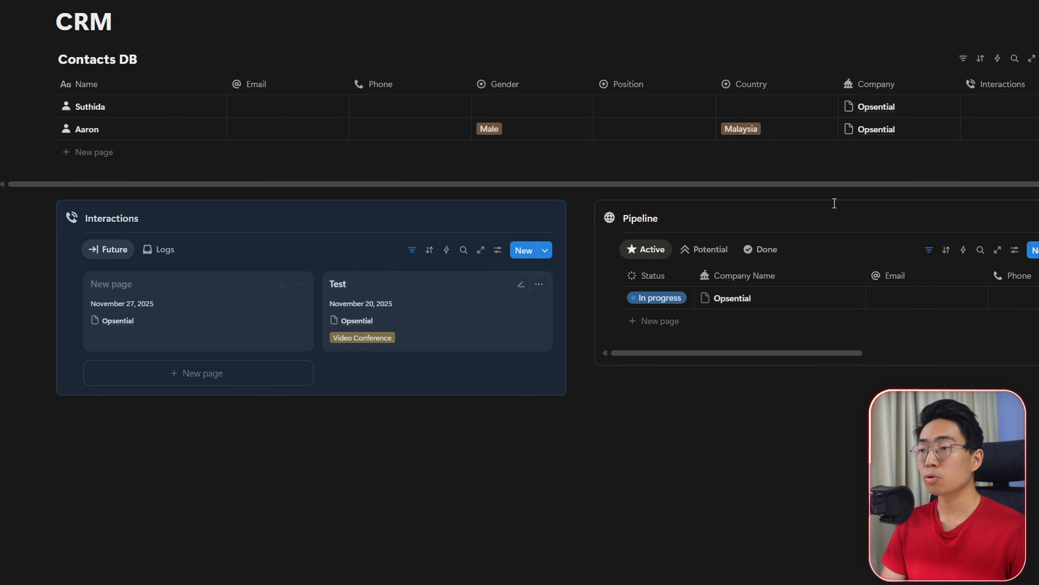
left_click_drag(581, 198, 246, 214)
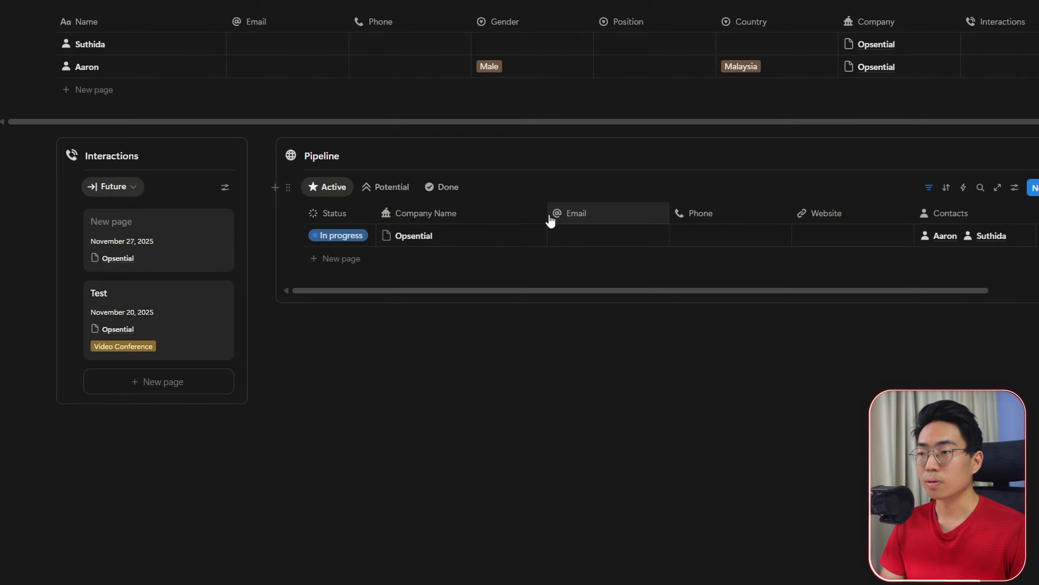
Step: Narrow the Company Name, Website, Contacts and Interactions columns of the Pipeline table
left_click_drag(546, 220, 493, 214)
left_click_drag(982, 212, 949, 213)
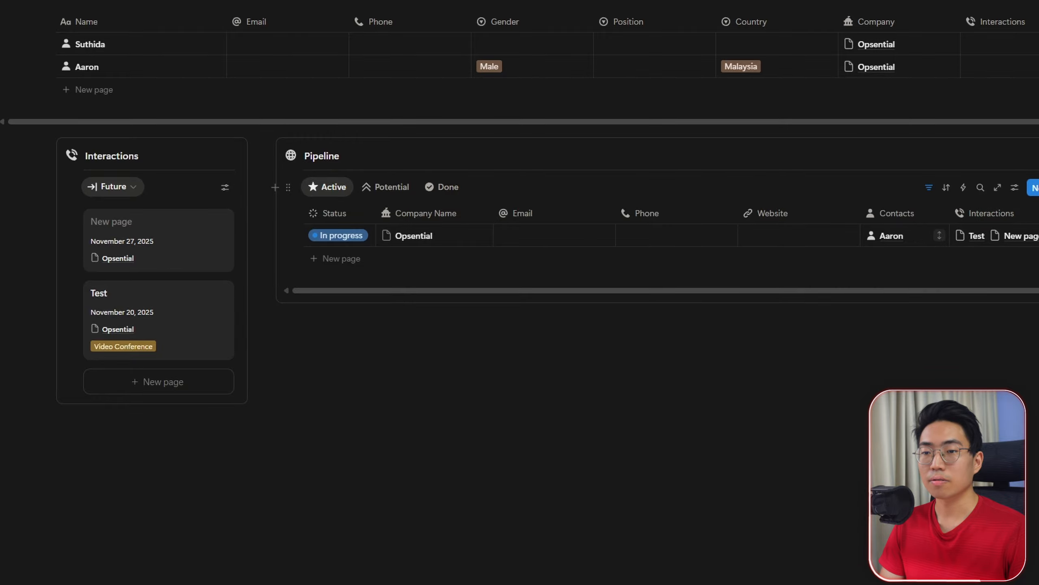
left_click_drag(1038, 217, 1038, 218)
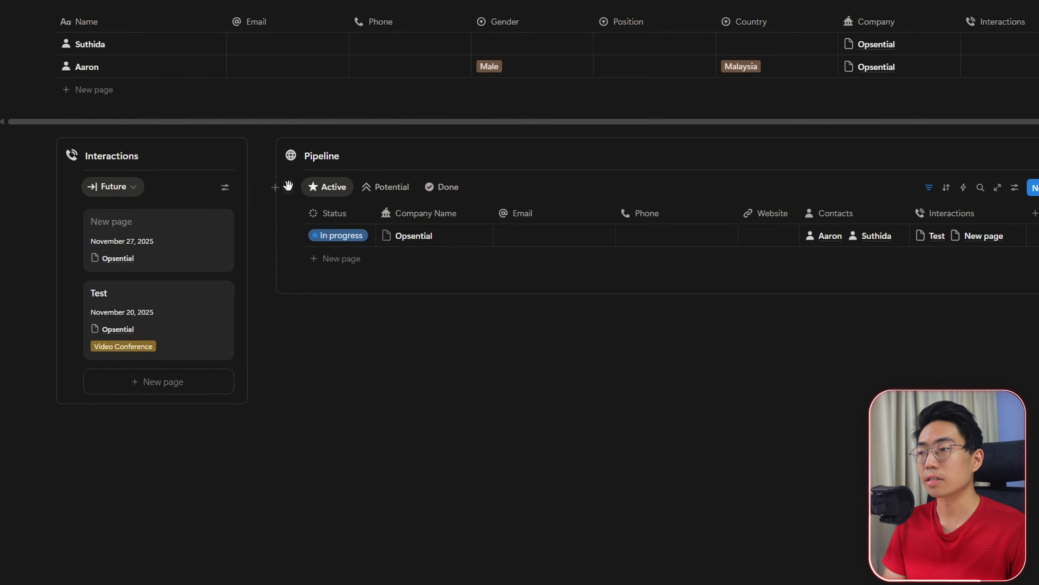
Step: Turn the inline company, interactions and contacts databases into pages
left_click(288, 187)
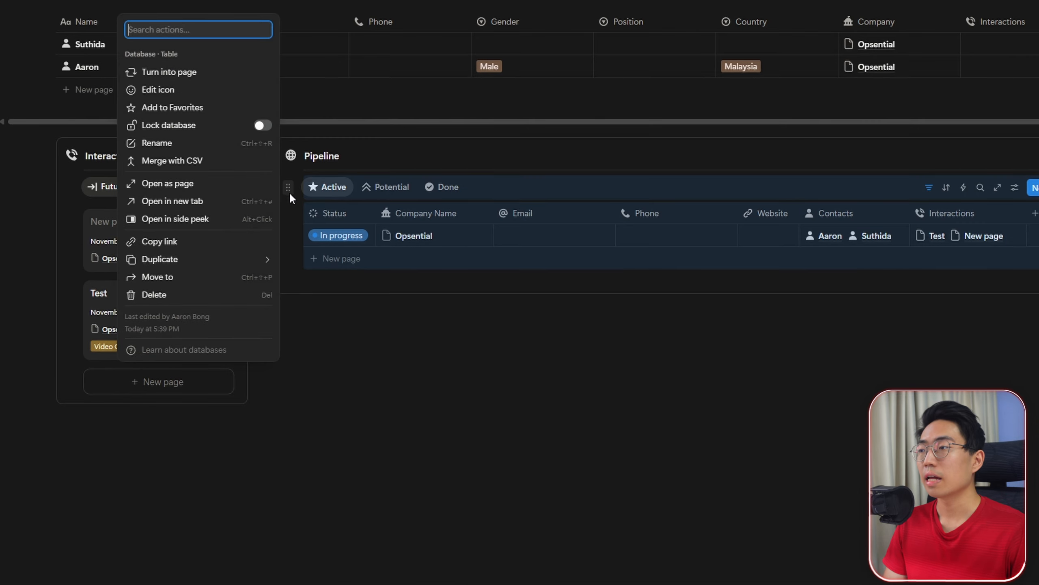
left_click(233, 71)
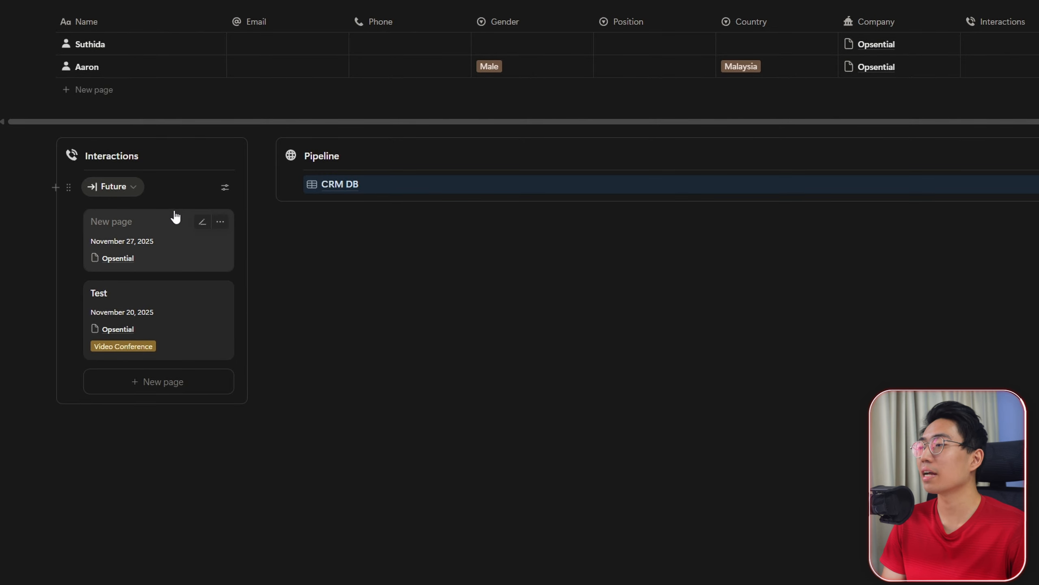
scroll(506, 287, "up", 3)
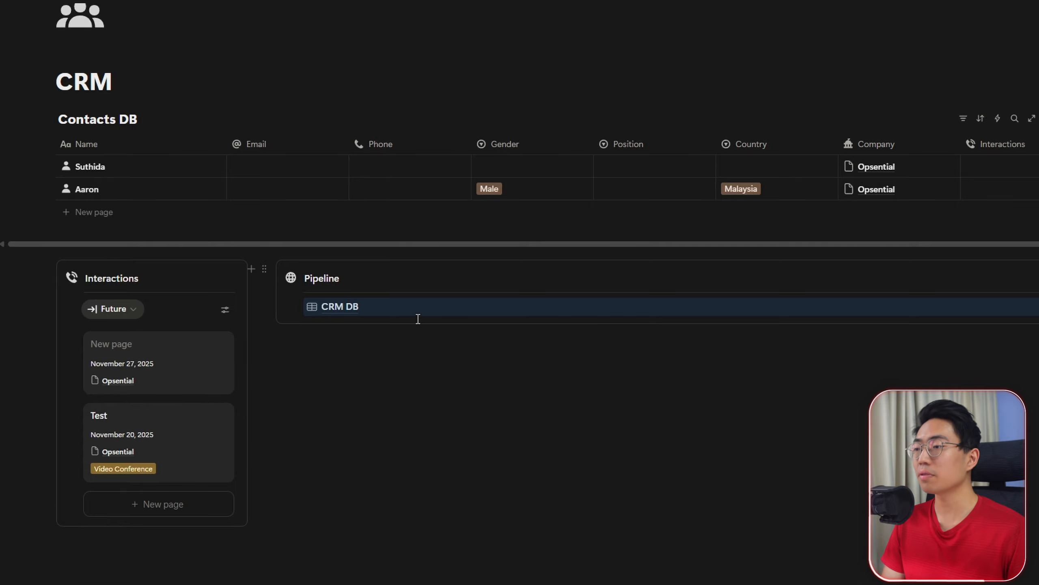
left_click(68, 309)
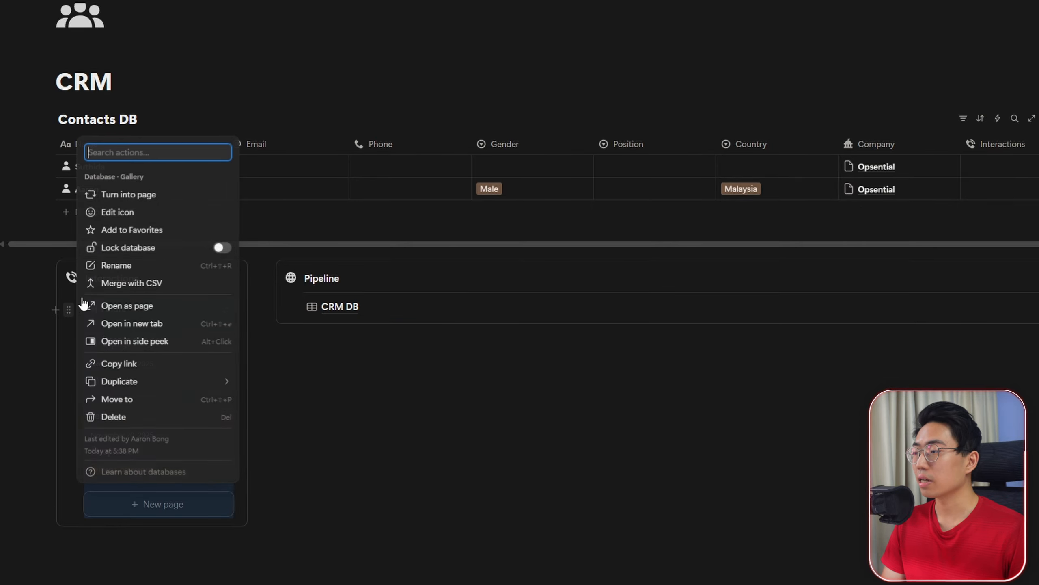
left_click(149, 195)
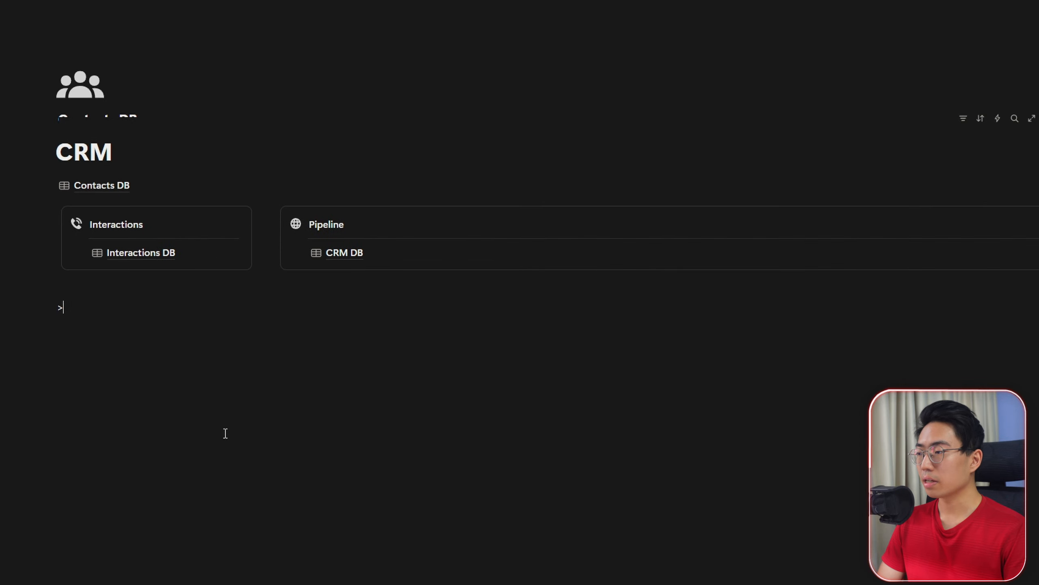
Step: Create a toggle list named Databases below the callouts and move CRM DB, Interactions DB and Contacts DB into it
type("Databases")
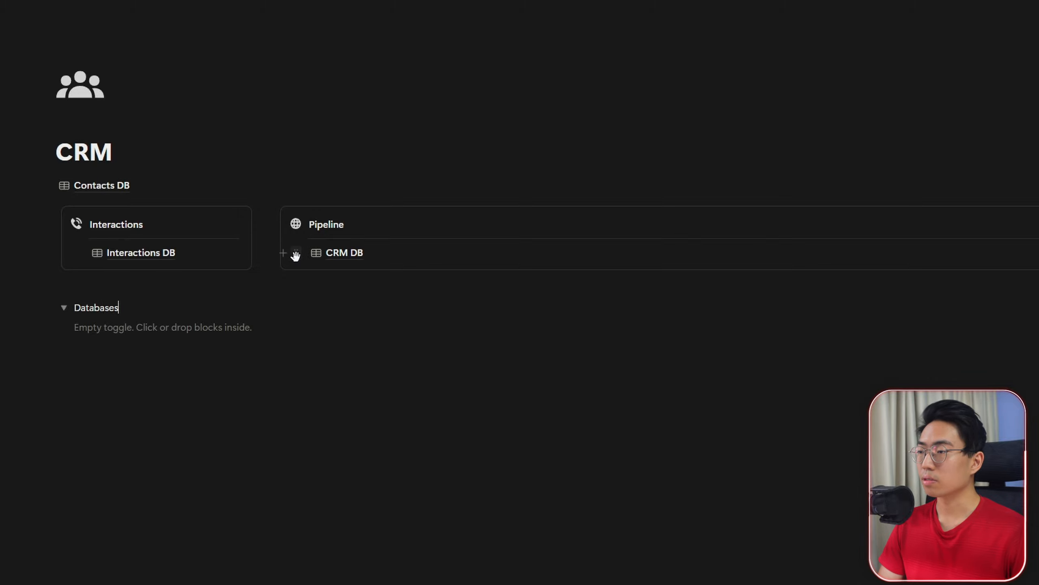
left_click_drag(293, 253, 103, 332)
left_click_drag(77, 251, 98, 343)
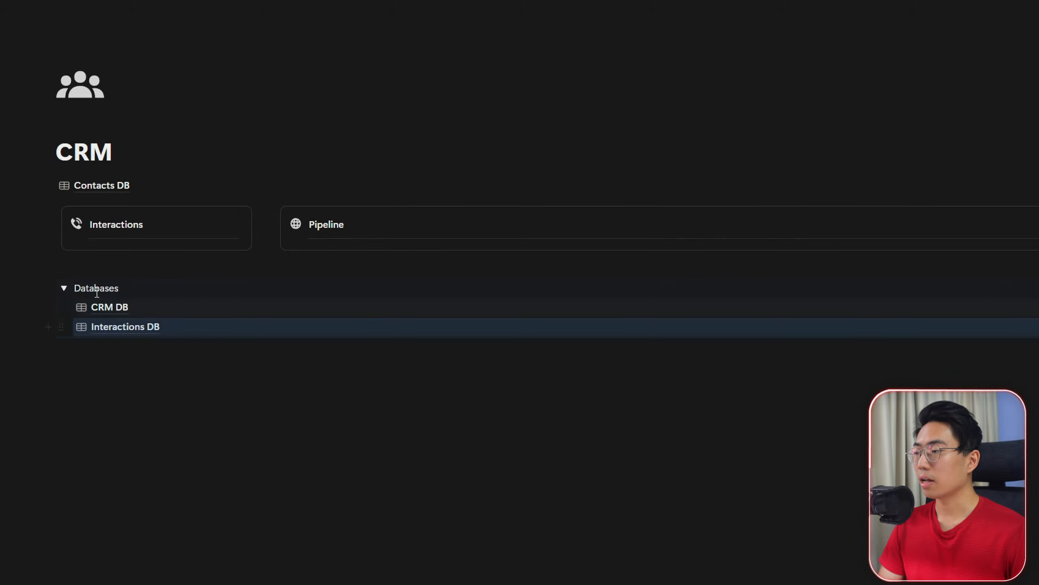
left_click_drag(50, 185, 113, 343)
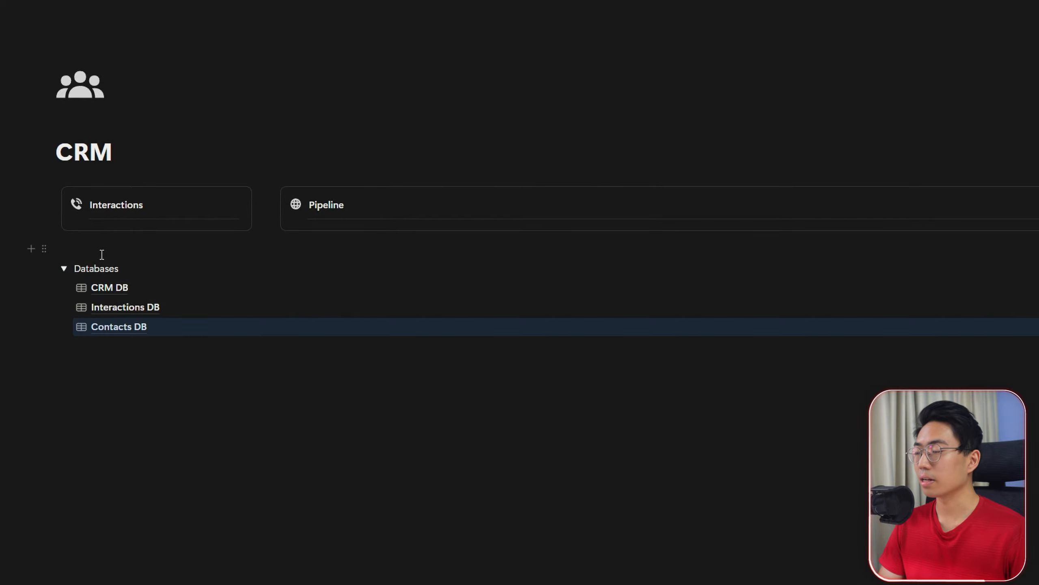
Step: Insert a divider above the Databases toggle and push both far down the page with about twenty blank lines
key("Return")
key("Return")
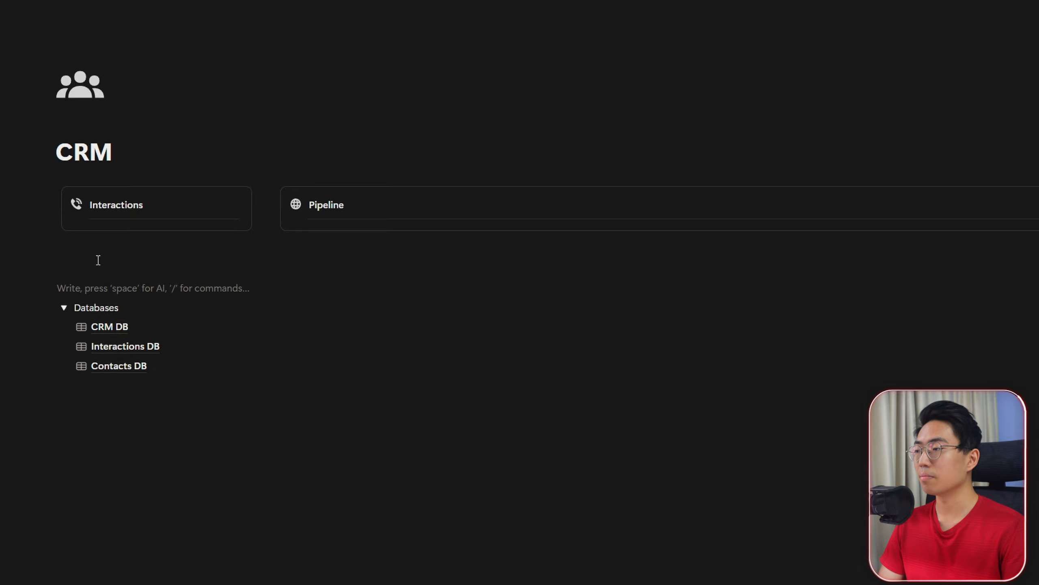
type("---")
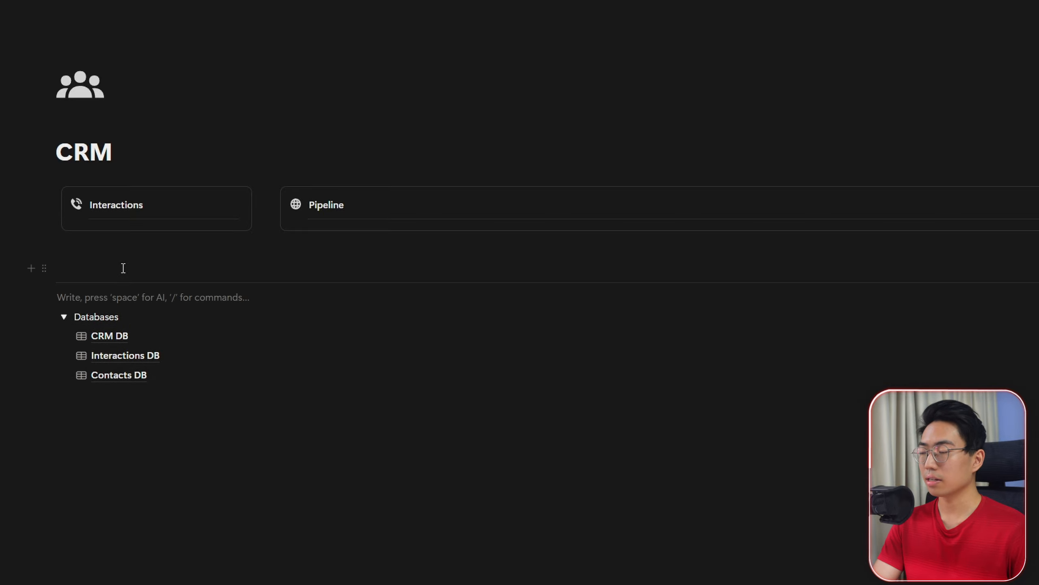
key("BackSpace")
key("Return")
key("Return")
key("Return")
key("Return")
key("Return")
key("Return")
key("Return")
key("Return")
key("Return")
key("Return")
key("Return")
key("Return")
key("Return")
key("Return")
key("Return")
key("Return")
key("Return")
key("Return")
key("Return")
key("Return")
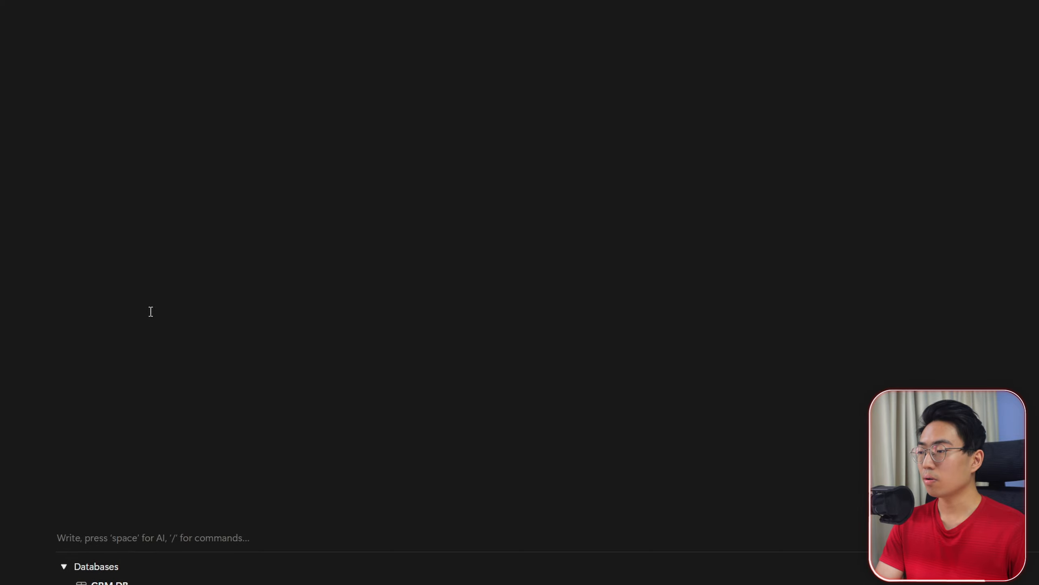
Step: Select the Databases toggle's title text and open its color options
scroll(146, 308, "down", 5)
left_click_drag(119, 335, 74, 334)
left_click(450, 308)
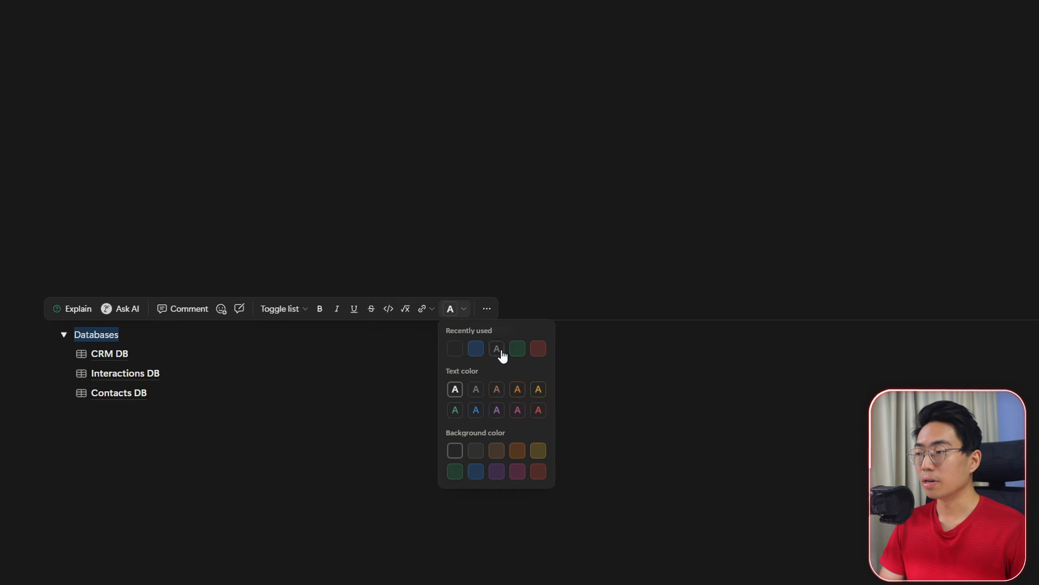